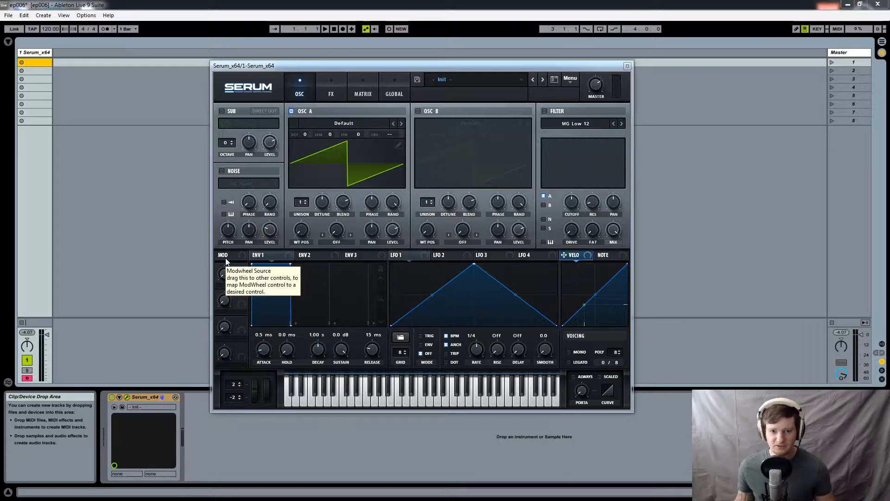
- Assign the Mod wheel to the filter cutoff and clear all modulators from that control again
left_click_drag(227, 256, 571, 202)
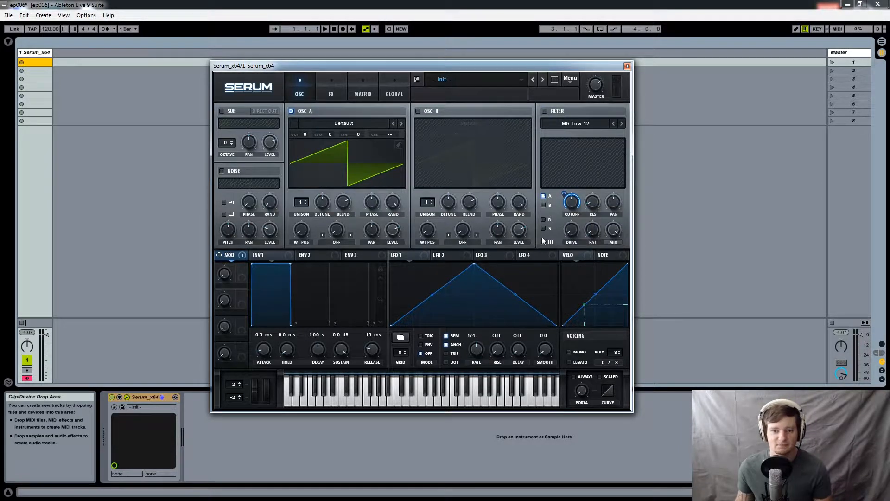
right_click(571, 200)
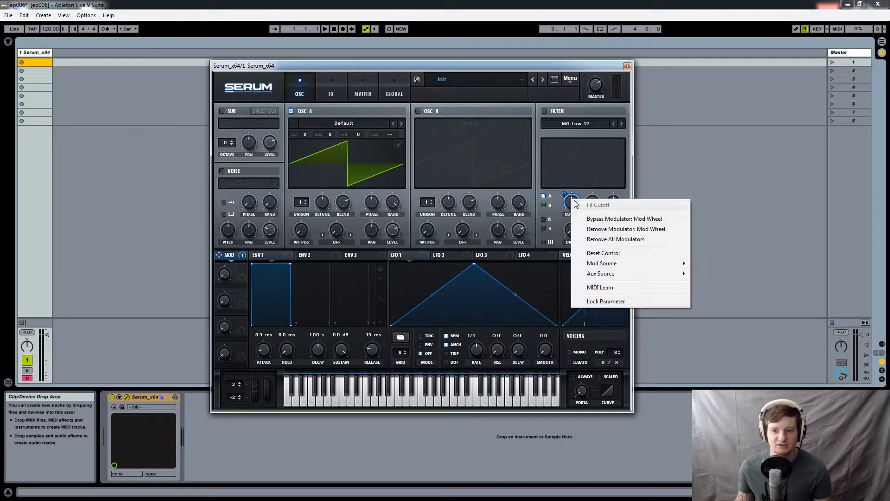
left_click(600, 239)
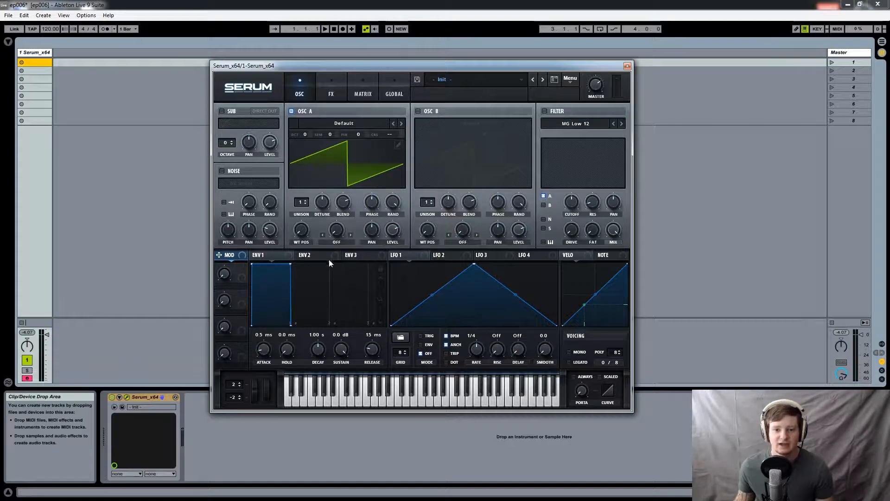
- Look through Envelopes 1 to 3, the basic LFO shape presets, and the velocity and note modulation curves
left_click(345, 257)
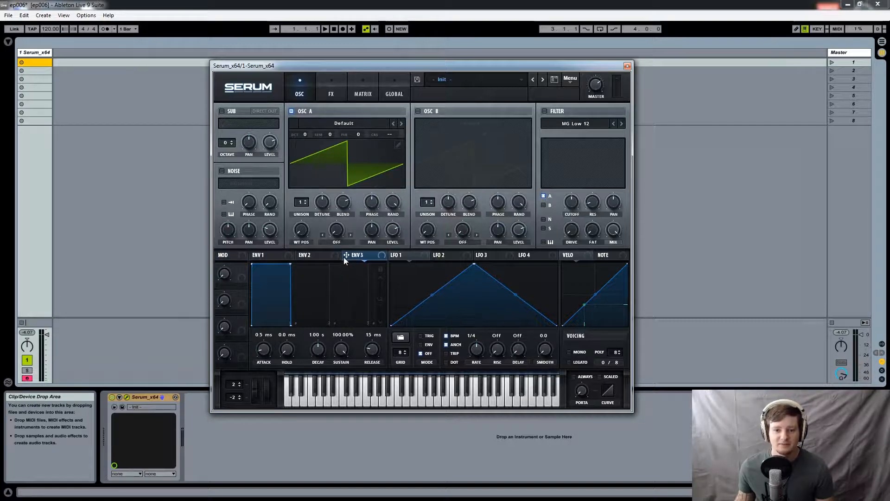
left_click(268, 257)
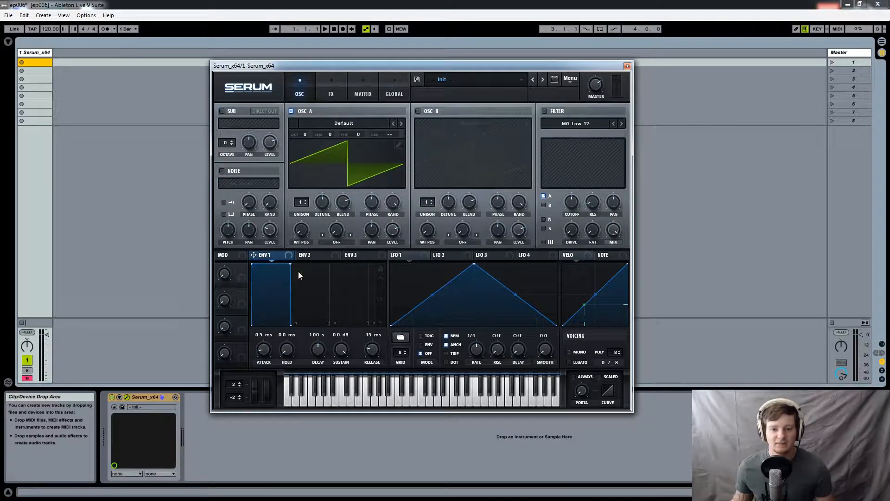
left_click(321, 257)
left_click(355, 256)
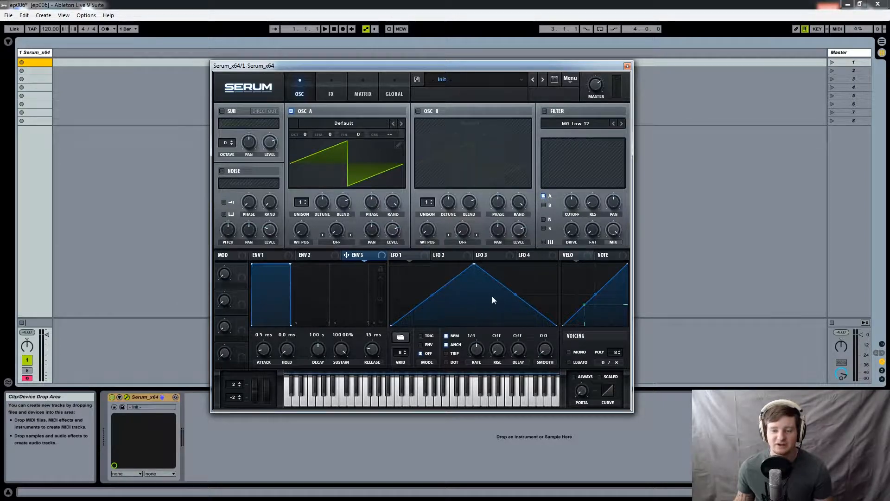
left_click(401, 337)
mouse_move(405, 341)
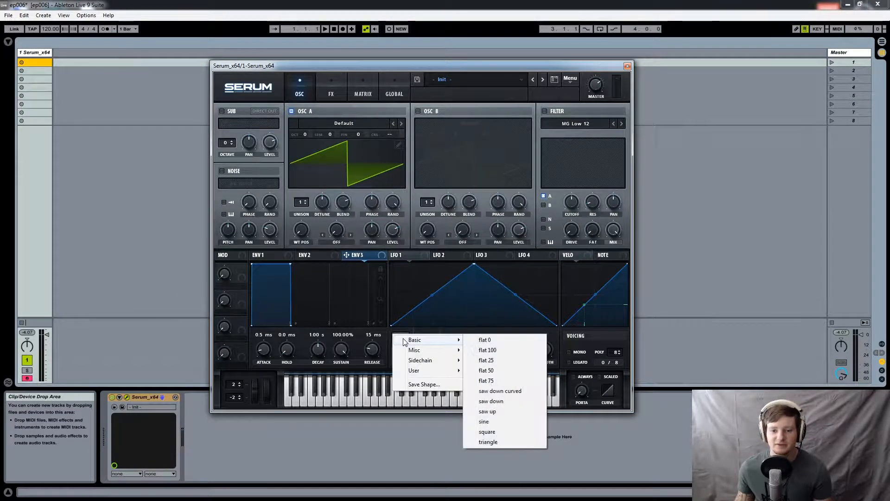
left_click(401, 286)
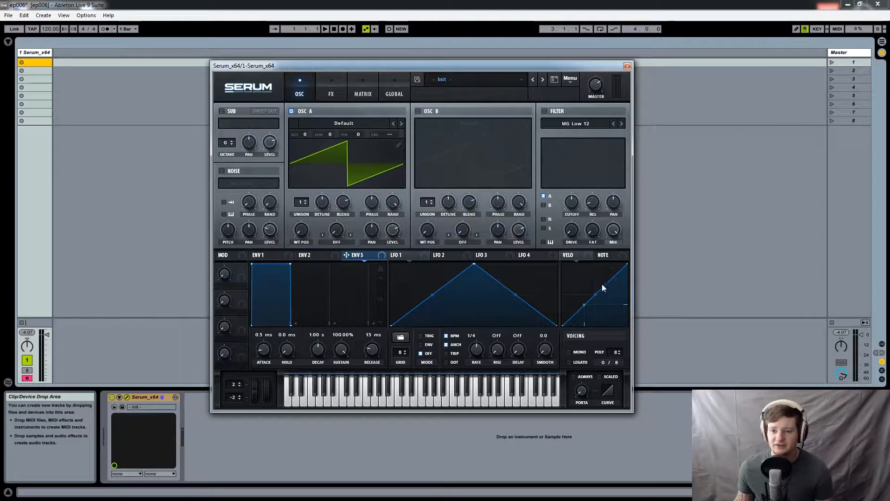
left_click(606, 256)
left_click(578, 256)
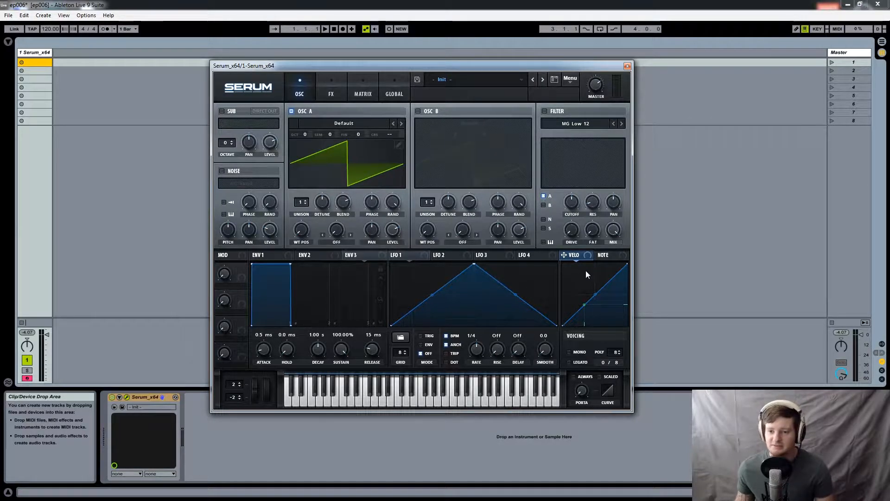
left_click(605, 255)
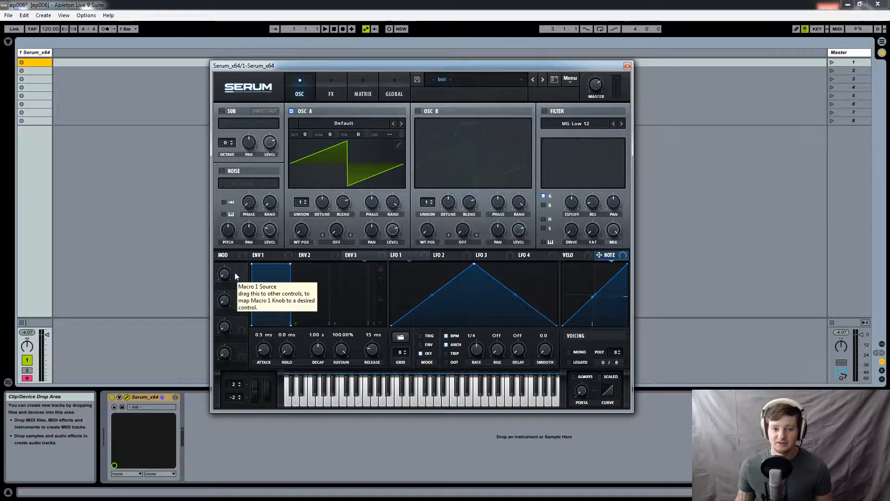
- Try moving the Macro 1 knob back and forth
mouse_move(226, 273)
left_mouse_down()
mouse_move(222, 261)
mouse_move(230, 288)
left_mouse_up()
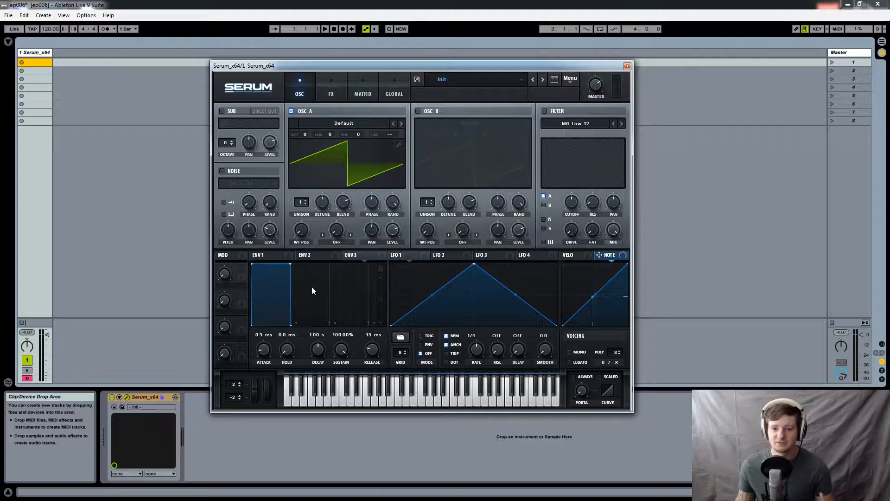
mouse_move(225, 277)
left_mouse_down()
mouse_move(237, 207)
mouse_move(239, 301)
mouse_move(236, 268)
left_mouse_up()
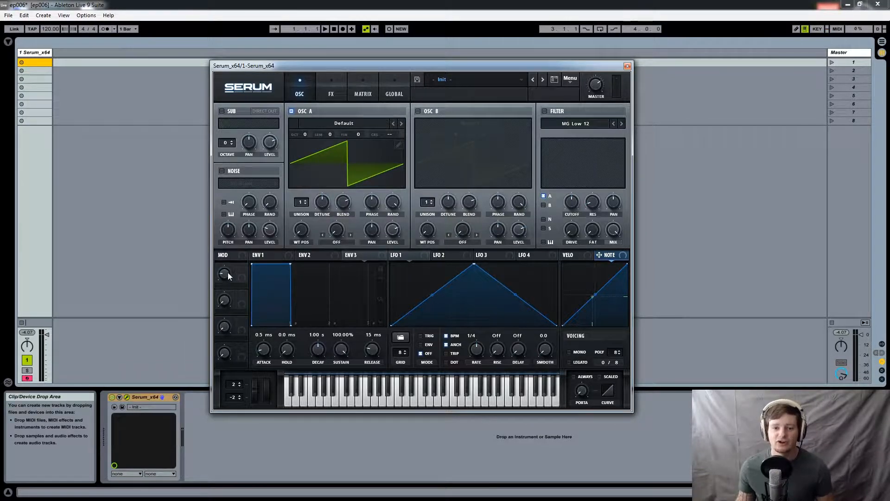
mouse_move(227, 274)
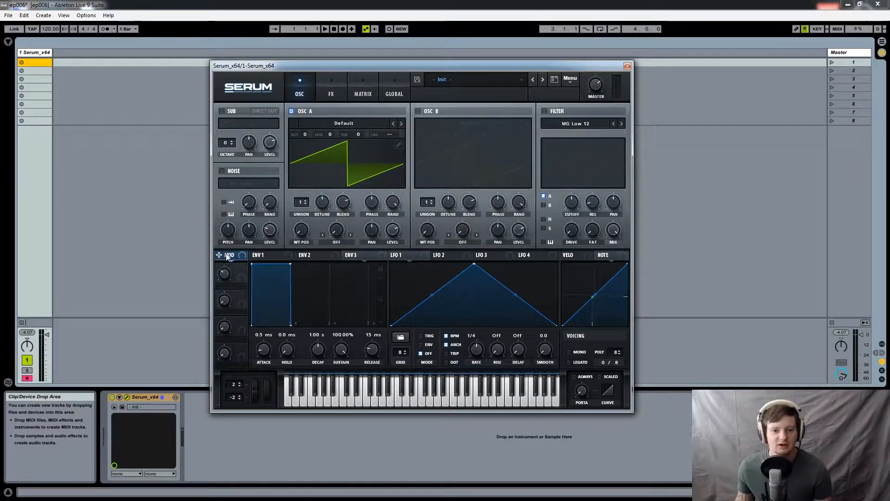
- Assign the Mod wheel to the filter cutoff and turn on the MG Low 12 filter
left_click_drag(227, 256, 570, 203)
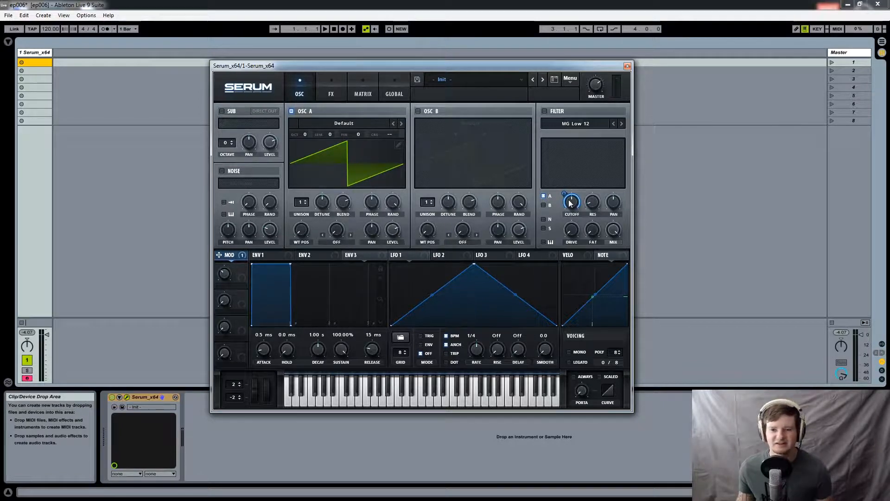
right_click(569, 199)
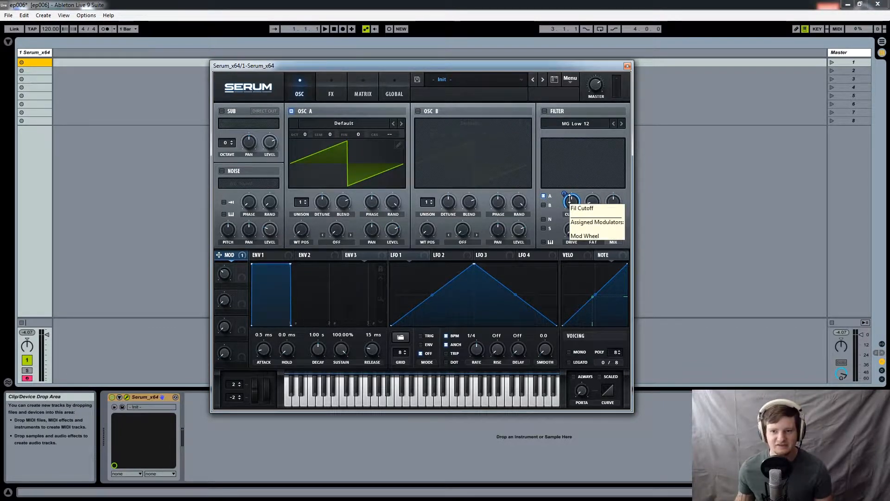
left_click(545, 112)
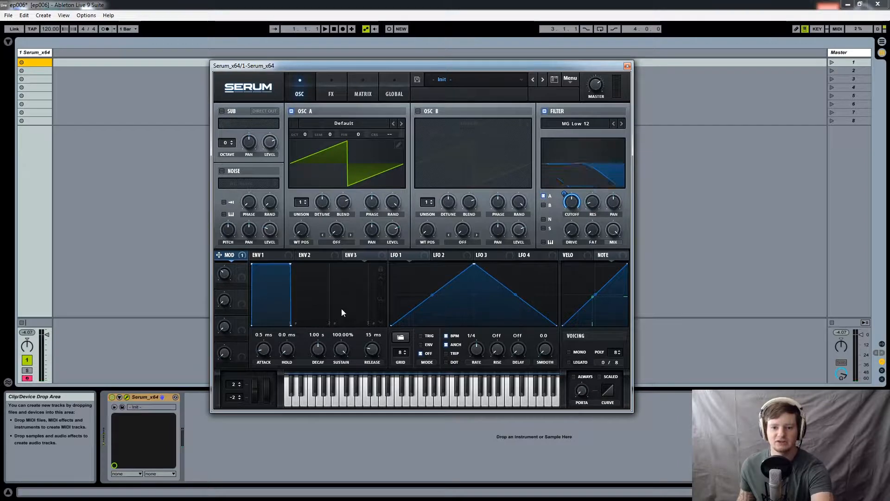
right_click(564, 206)
left_click(559, 212)
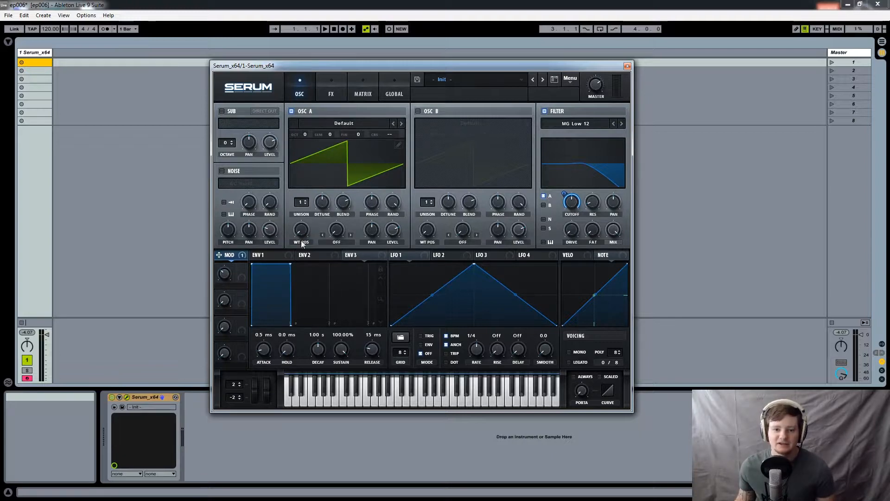
- Shape Envelope 1 with a 323 ms decay and no sustain, and open the filter cutoff fully
left_click_drag(343, 216, 372, 203)
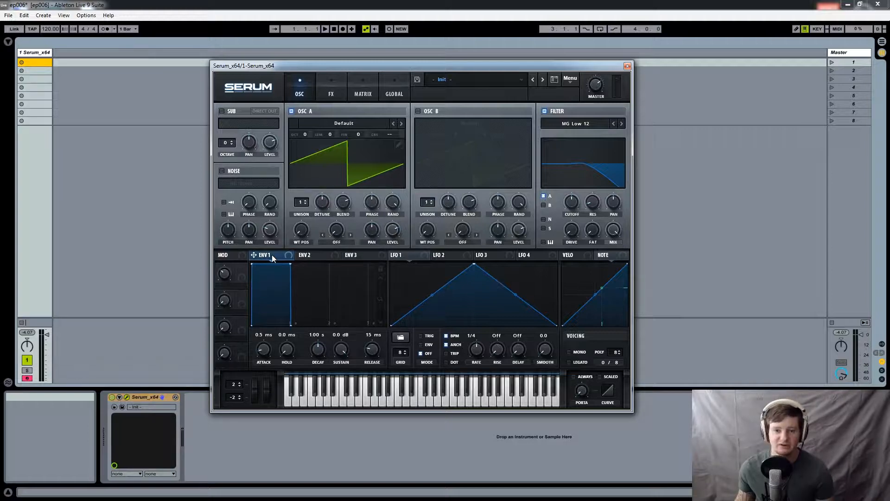
left_click(358, 256)
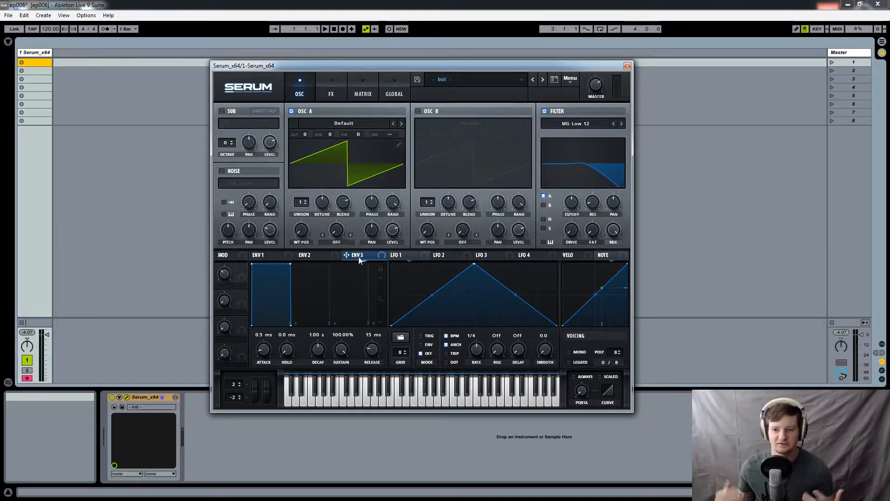
left_click(271, 256)
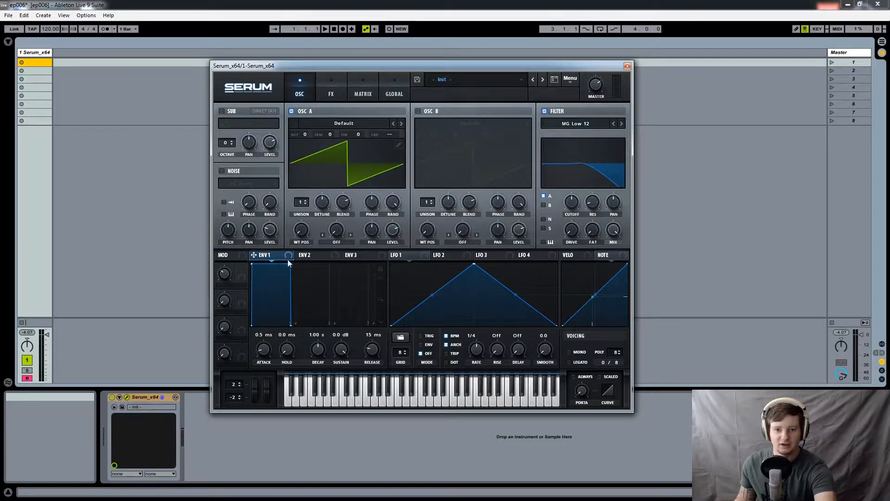
left_click_drag(290, 263, 258, 330)
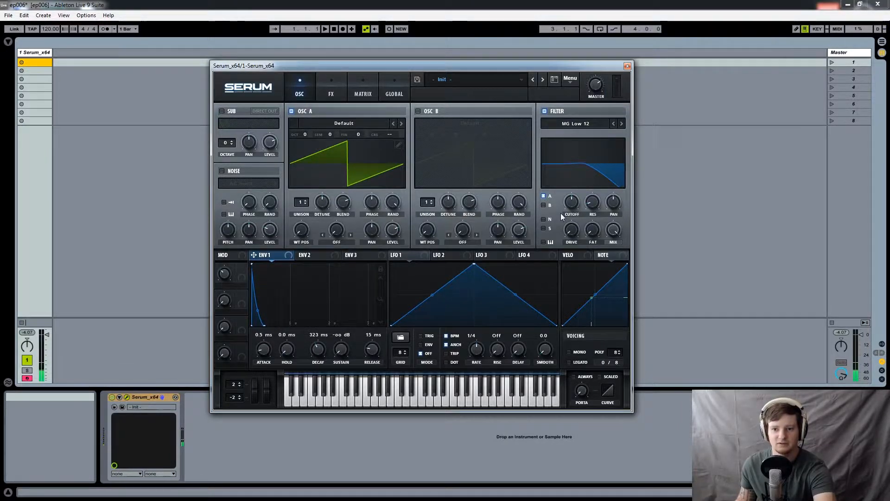
left_click_drag(572, 202, 576, 171)
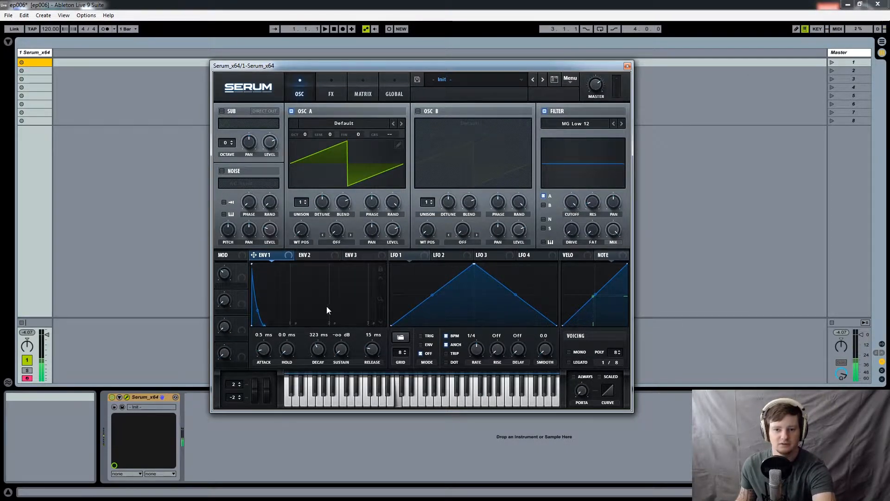
- Reshape Envelope 1 to an 82 ms attack, 1.42 s decay, 0.0 dB sustain and 746 ms release
left_click_drag(268, 324, 311, 291)
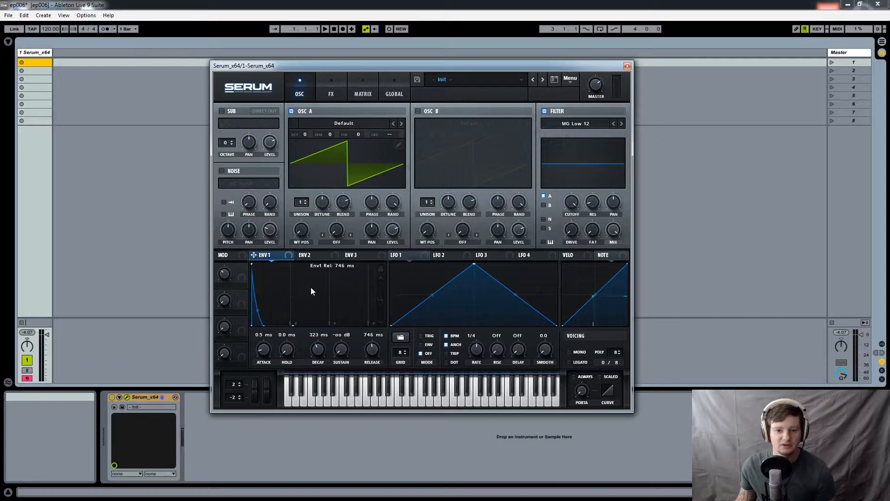
left_click_drag(261, 327, 315, 265)
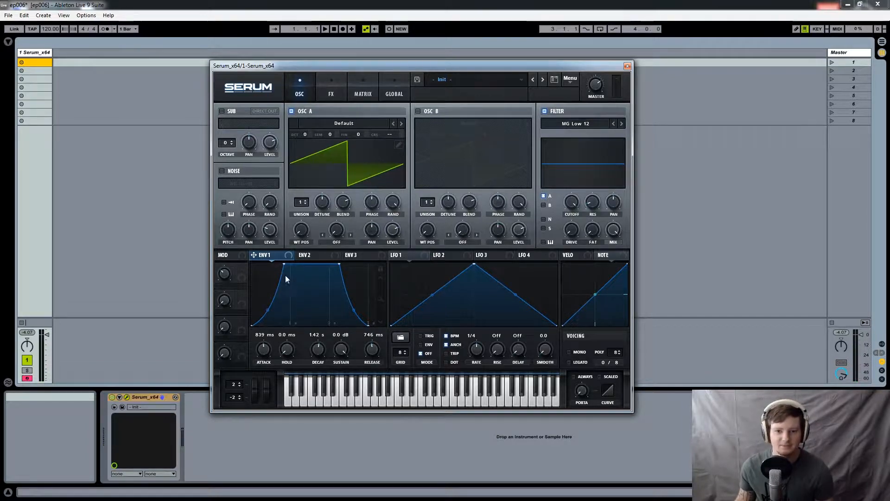
left_click_drag(284, 263, 246, 266)
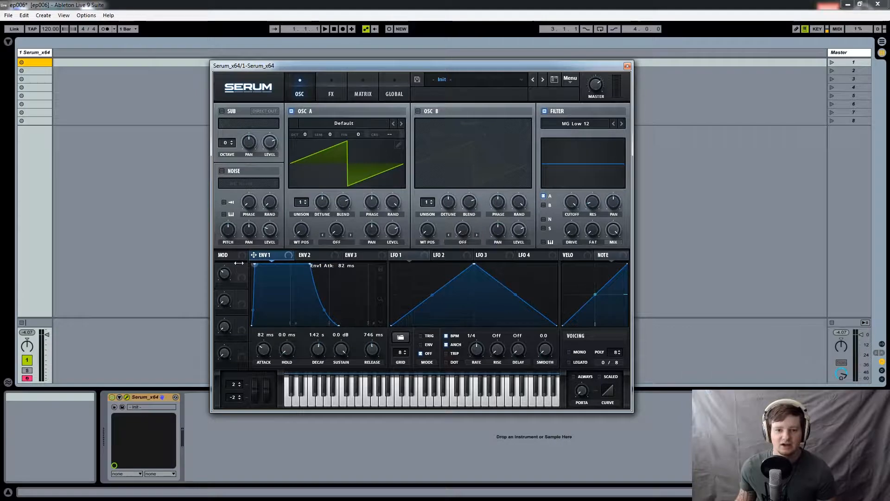
- Reset the synth to the Init preset
left_click(569, 80)
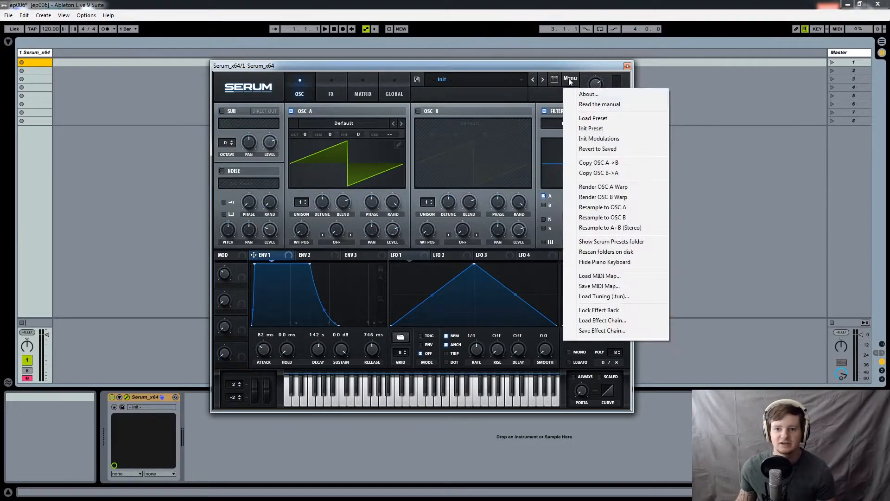
left_click(611, 132)
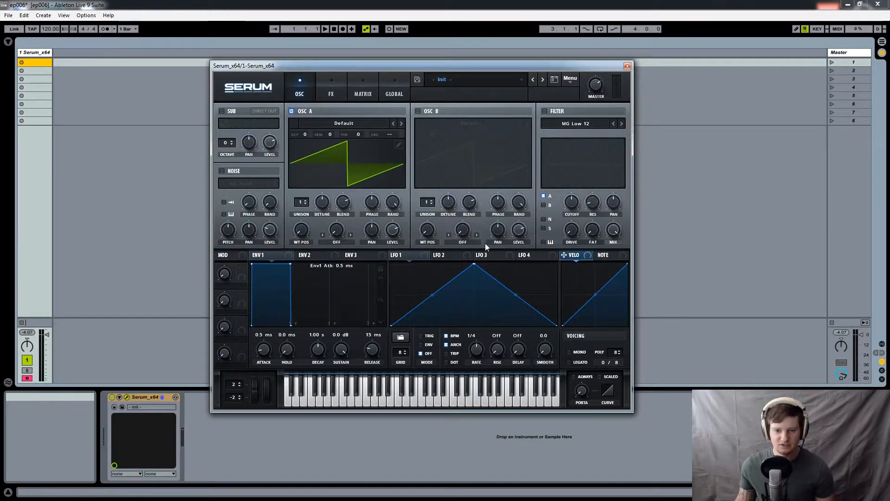
- Route Envelope 1 to the cutoff of the enabled filter, and give the envelope a 267 ms decay with no sustain
left_click_drag(257, 255, 574, 190)
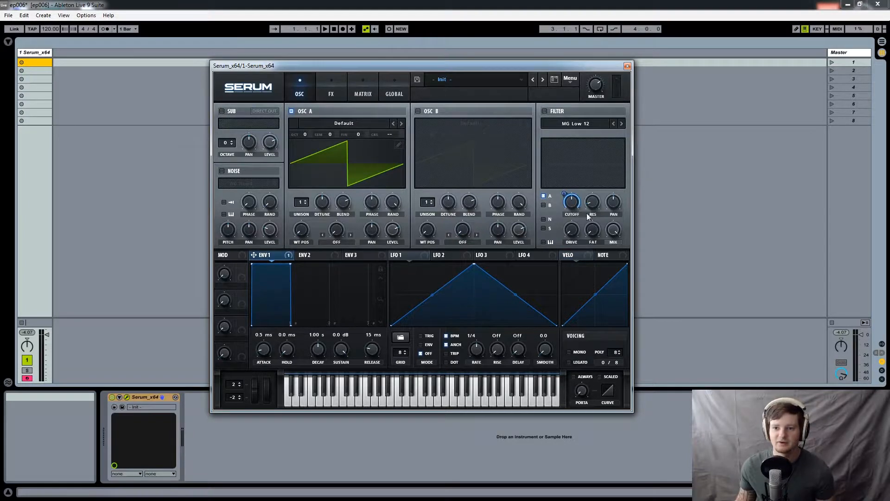
left_click(544, 112)
left_click_drag(290, 264, 260, 325)
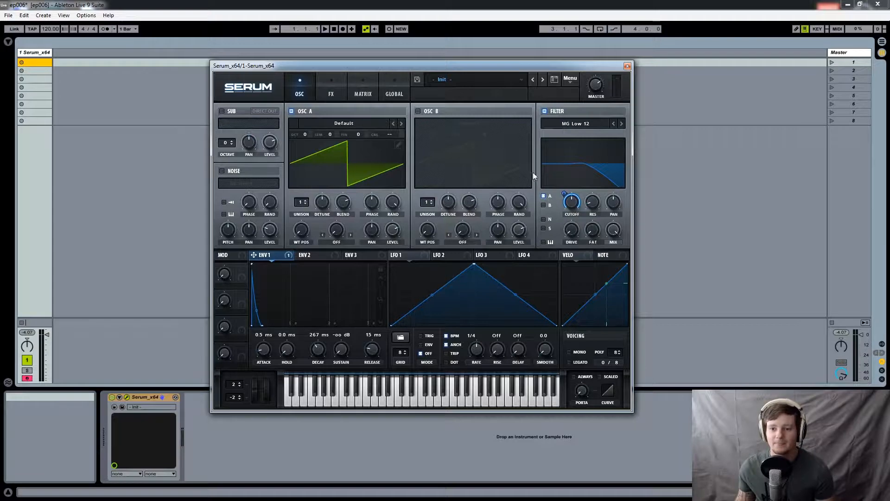
- Lower the filter cutoff and adjust the depth of Envelope 1's modulation on it
left_click_drag(564, 193, 571, 215)
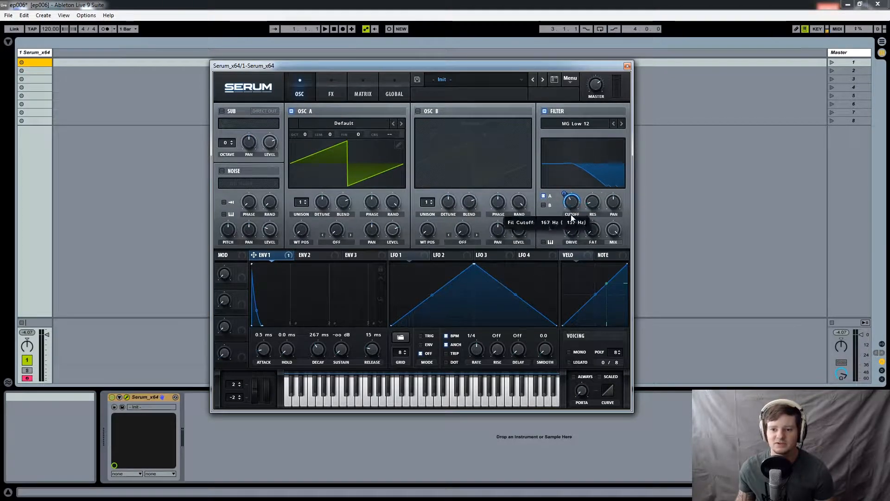
left_click(563, 192)
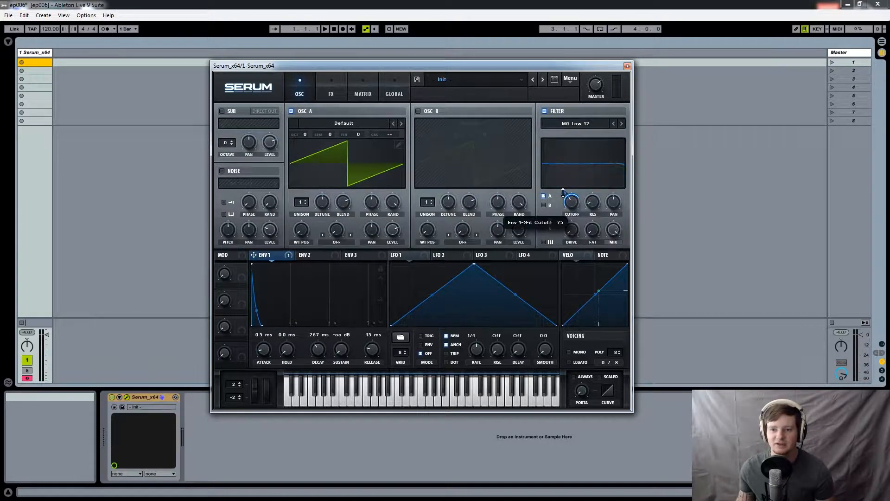
left_click_drag(563, 187, 570, 160)
left_click_drag(571, 214, 586, 366)
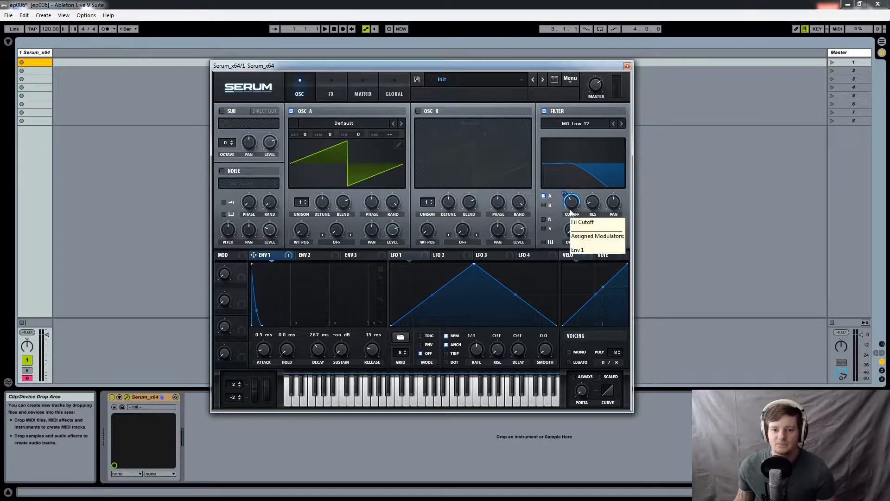
- Remove all destinations from Envelope 1 and raise the filter cutoff until the filter is fully open
right_click(271, 255)
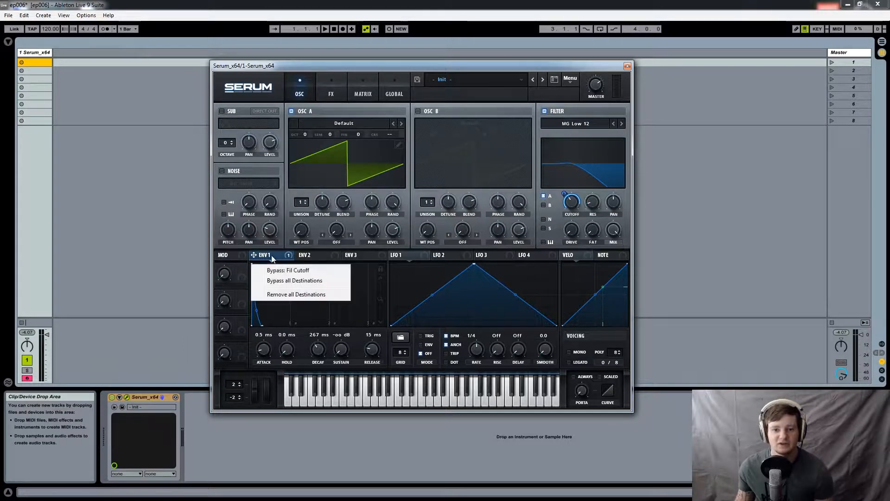
left_click(294, 294)
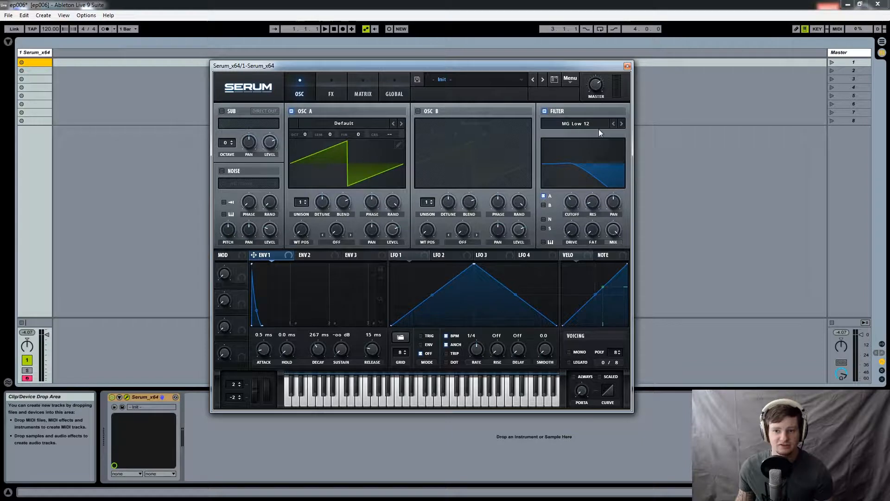
left_click_drag(573, 199, 566, 140)
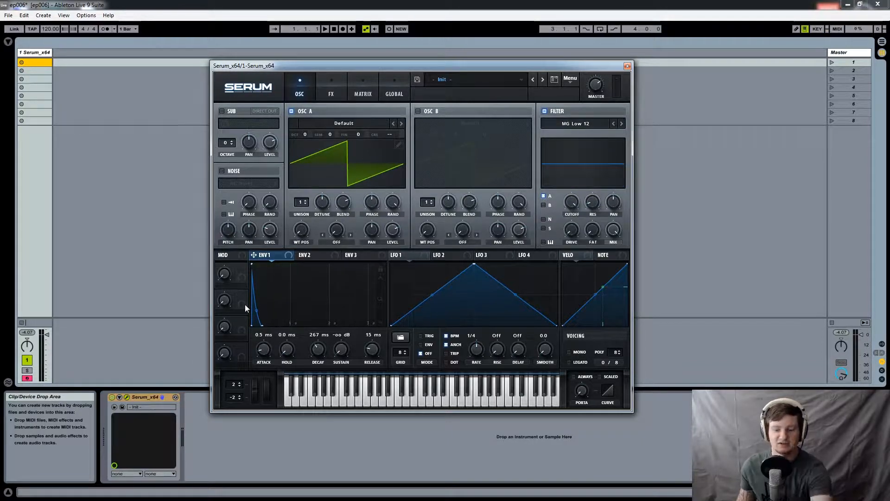
- Route Envelope 2, with a 301 ms decay and 0% sustain, to a lowered filter cutoff and adjust its modulation depth
left_click(316, 255)
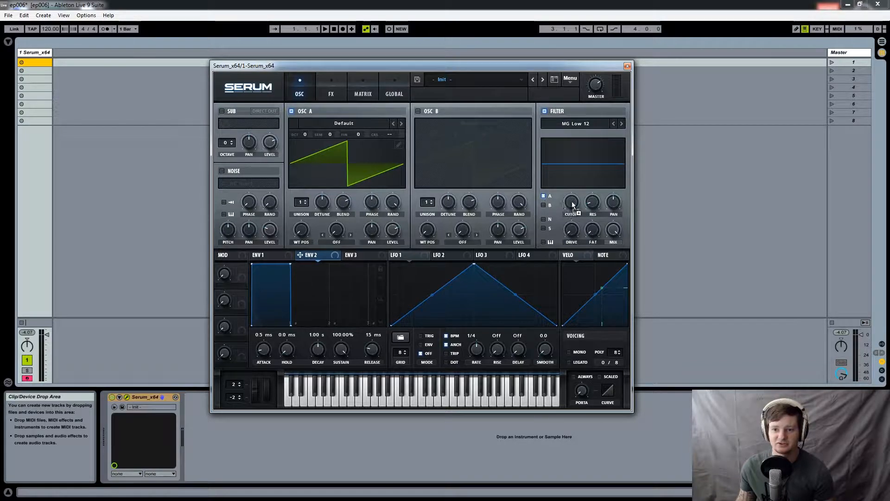
left_click_drag(296, 260, 273, 325)
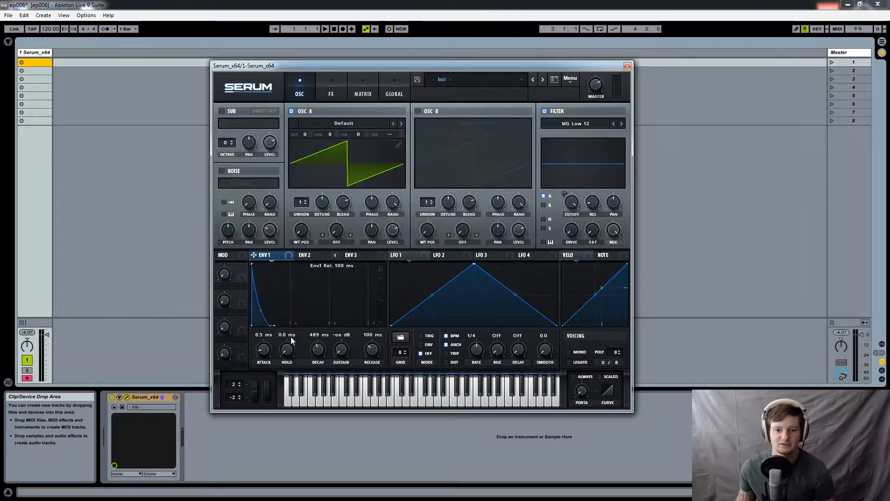
left_click(310, 257)
left_click_drag(572, 200, 569, 255)
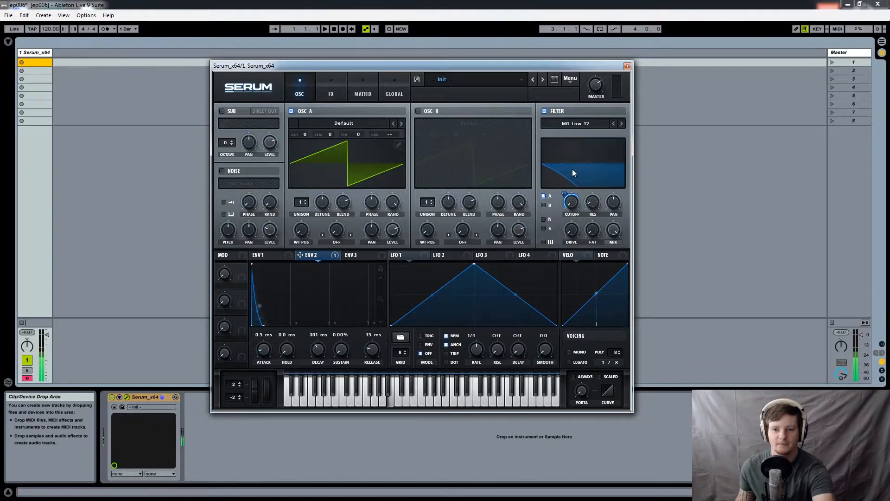
left_click_drag(564, 192, 565, 185)
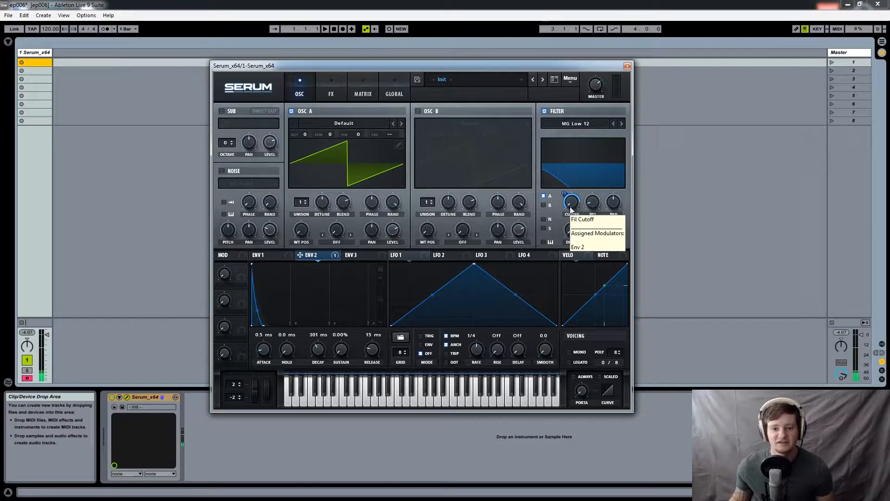
- Straighten Envelope 1's decay curve and return to Envelope 2
left_click(270, 256)
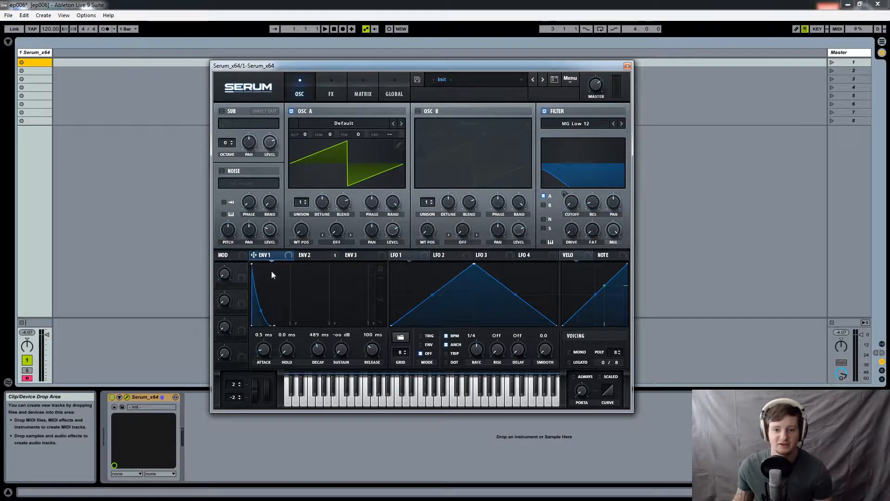
left_click_drag(263, 308, 267, 305)
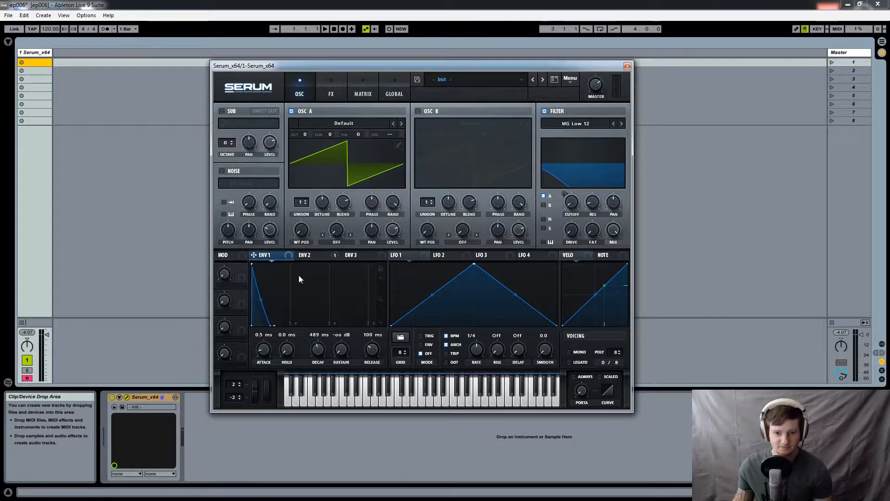
left_click(309, 258)
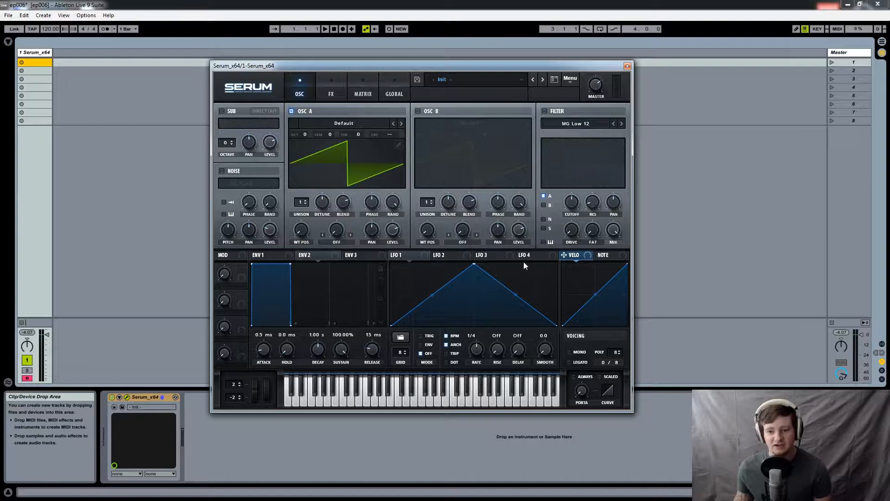
- Draw a custom LFO 1 shape by adding points on both slopes of the triangle and curving segments beside the peak
left_click(488, 255)
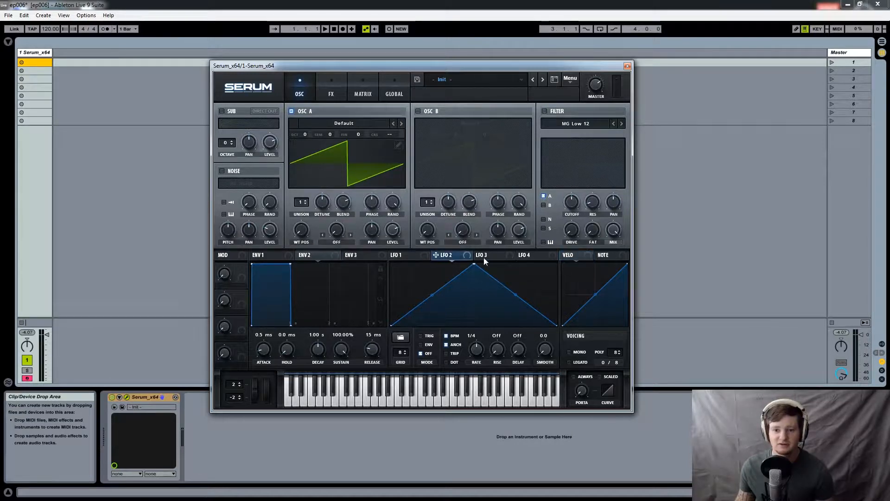
left_click(538, 251)
left_click(408, 256)
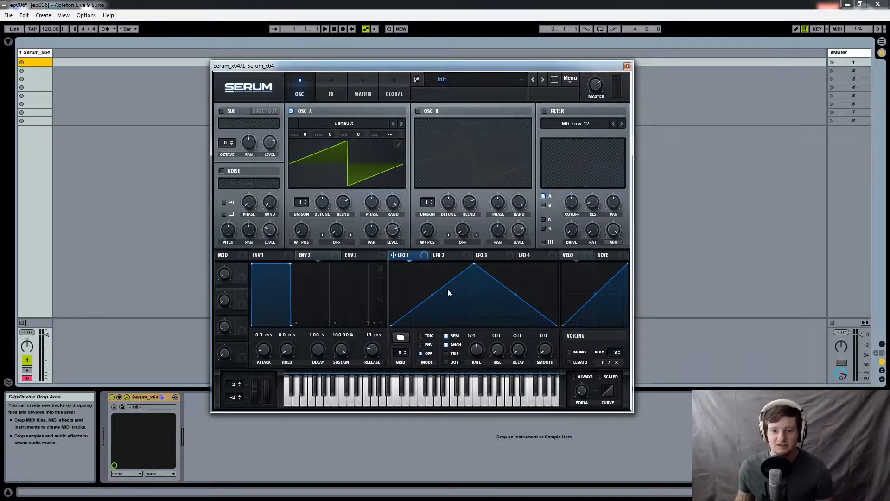
left_click_drag(447, 284, 446, 303)
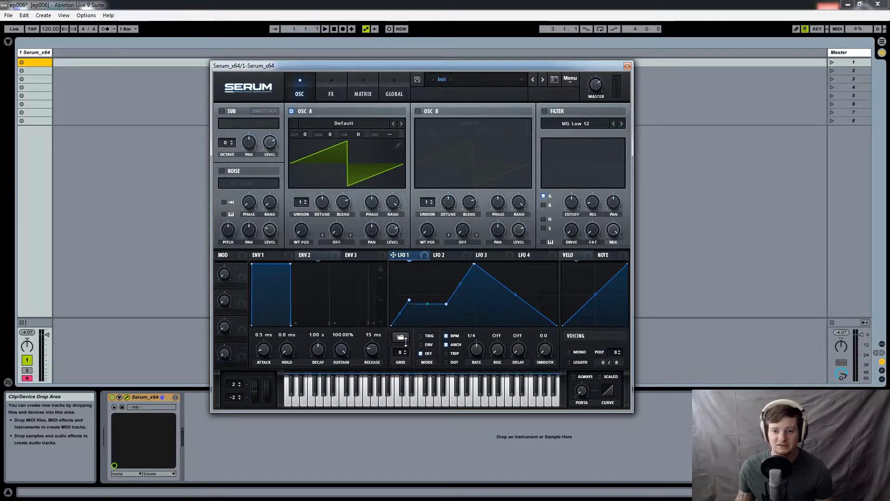
left_click_drag(460, 284, 460, 299)
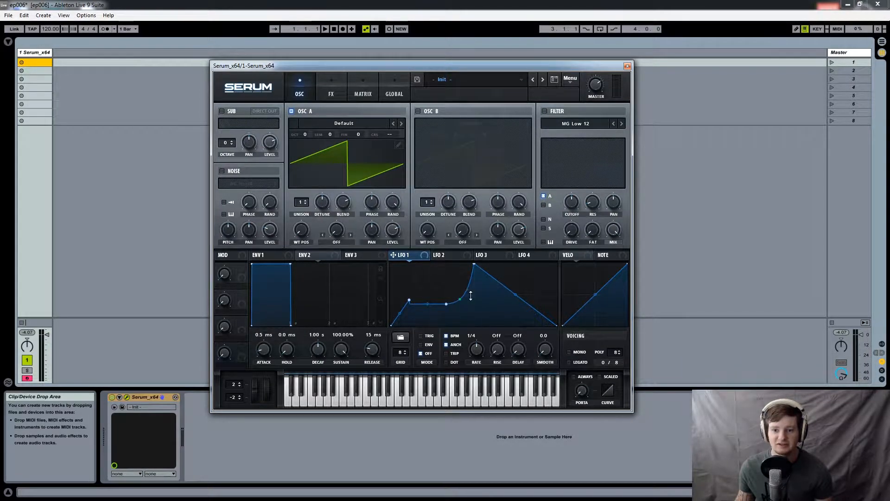
double_click(524, 277)
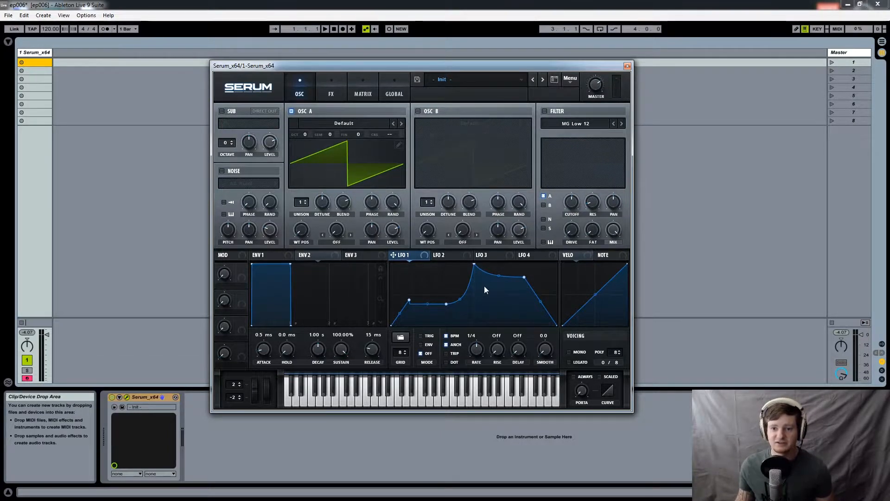
- Assign LFO 1 to the cutoff of the enabled filter and reshape the early part of its curve into a square step
left_click_drag(562, 216, 569, 204)
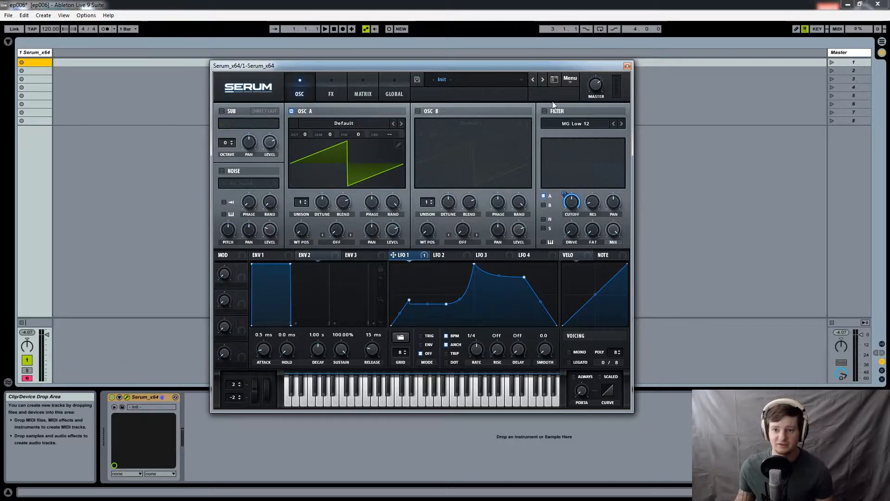
left_click(546, 112)
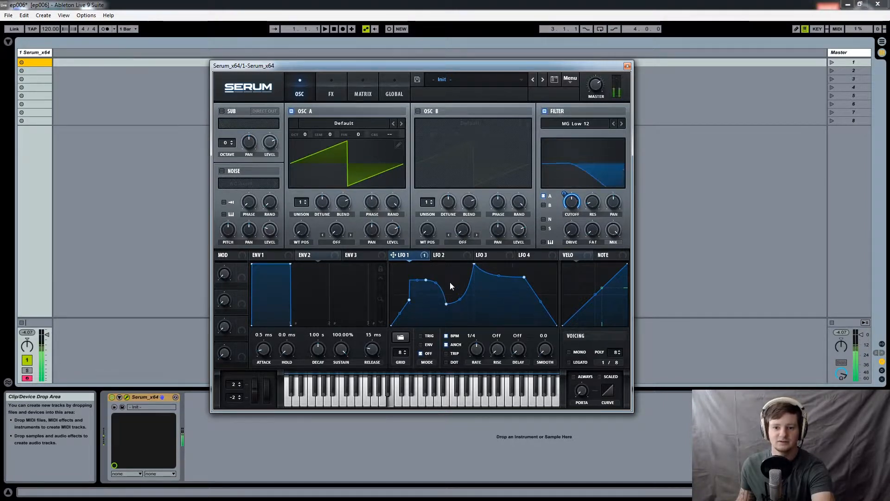
left_click_drag(436, 282, 435, 303)
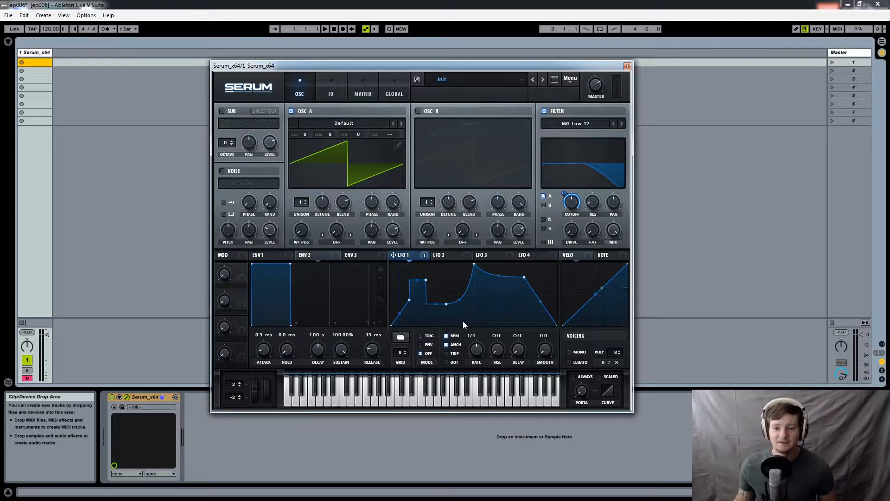
- Load the basic saw down curved shape into LFO 1
left_click(401, 339)
mouse_move(401, 341)
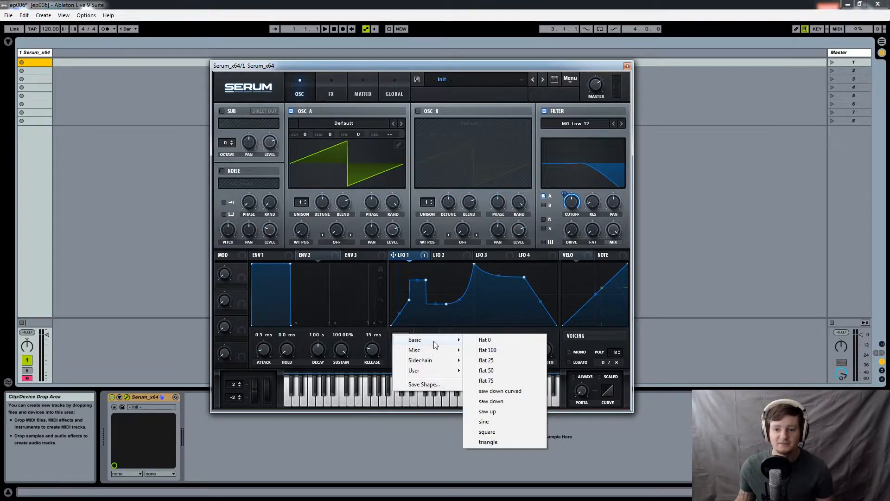
left_click(511, 391)
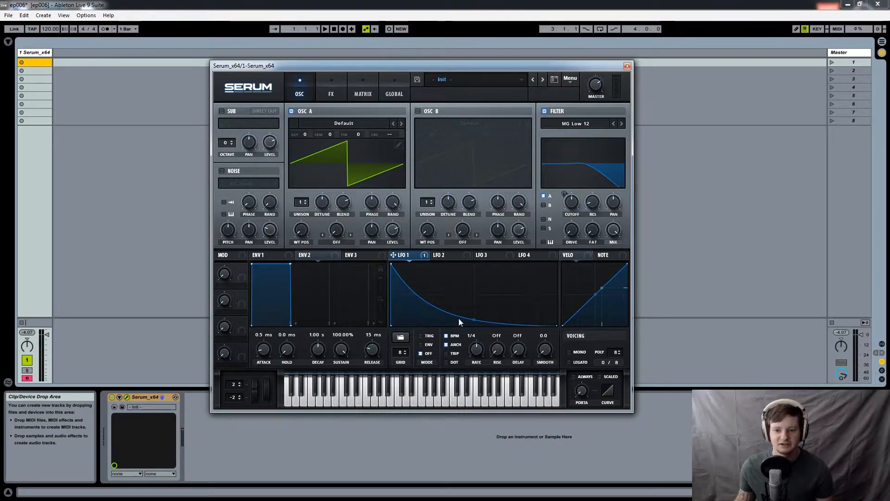
- Load the basic square shape into LFO 1 and set its rate to 1/16
left_click(399, 338)
mouse_move(459, 343)
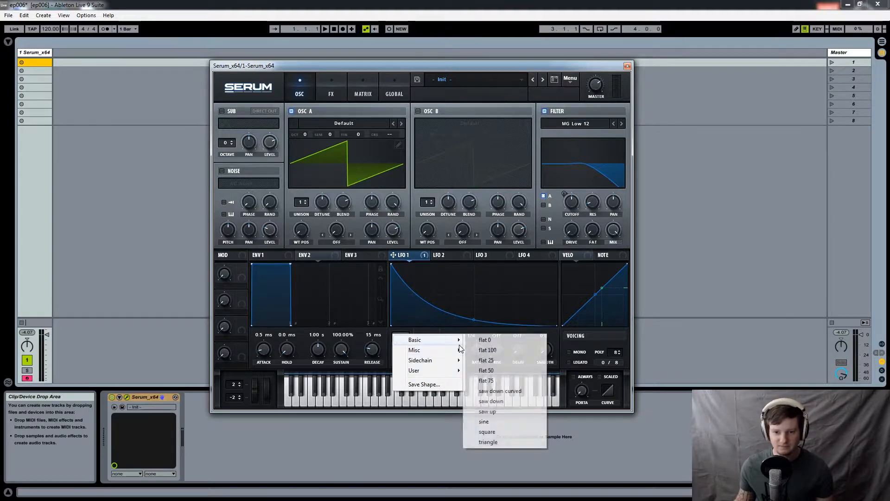
left_click(501, 432)
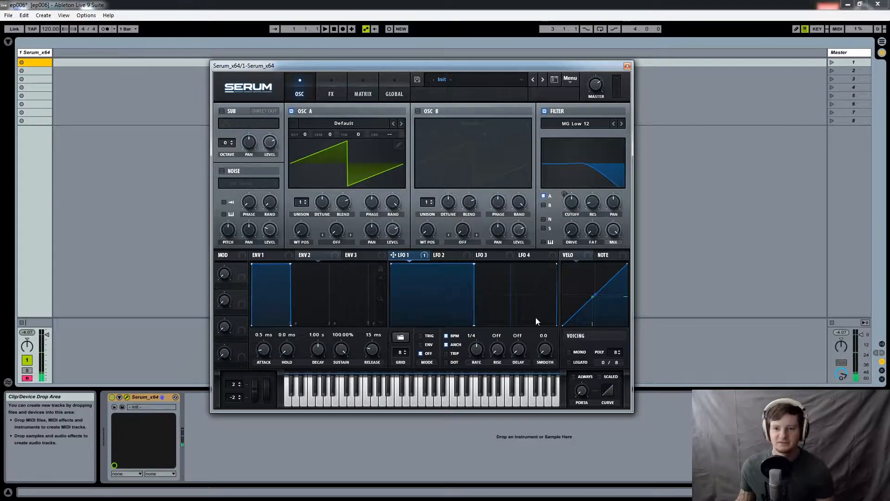
left_click_drag(480, 352, 481, 343)
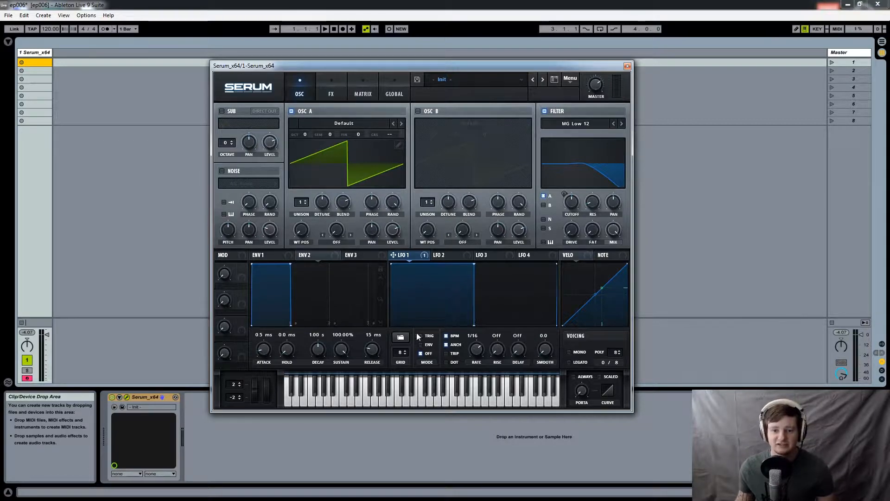
- Load the Chalice shape from the Misc presets into LFO 1
left_click(401, 337)
mouse_move(443, 355)
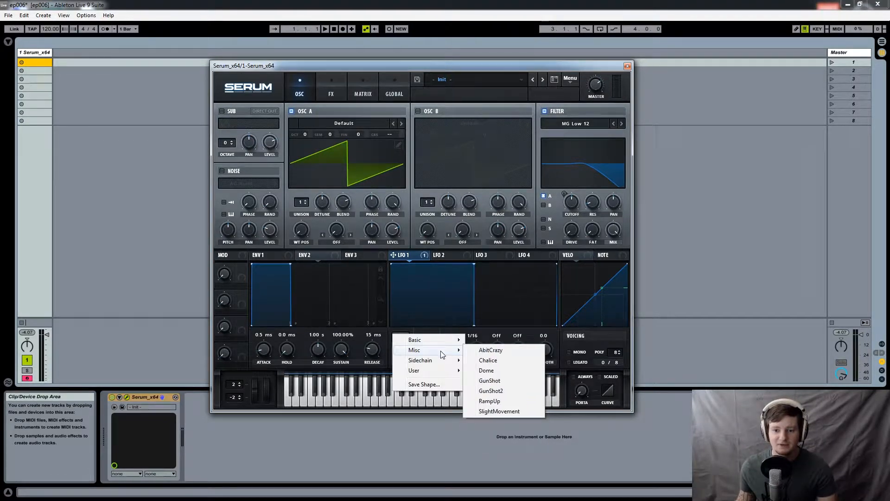
left_click(489, 361)
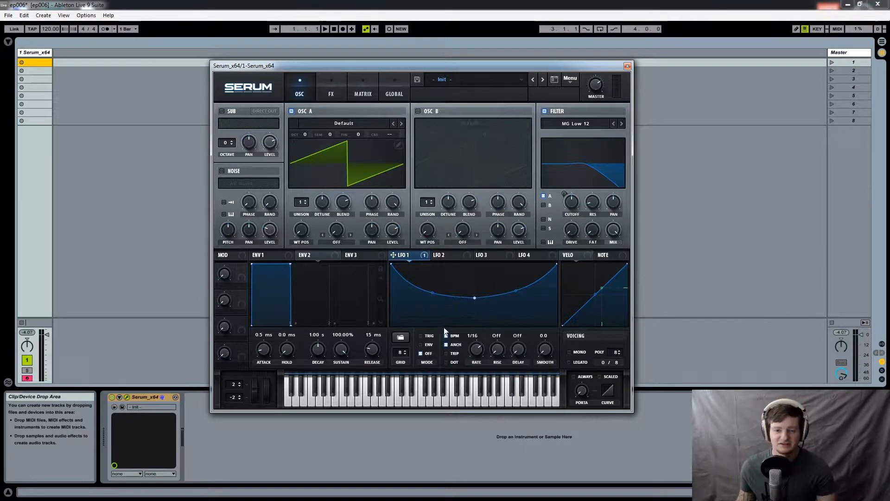
- Load the GunShot shape into LFO 1 and set its rate to 1/4
left_click(401, 337)
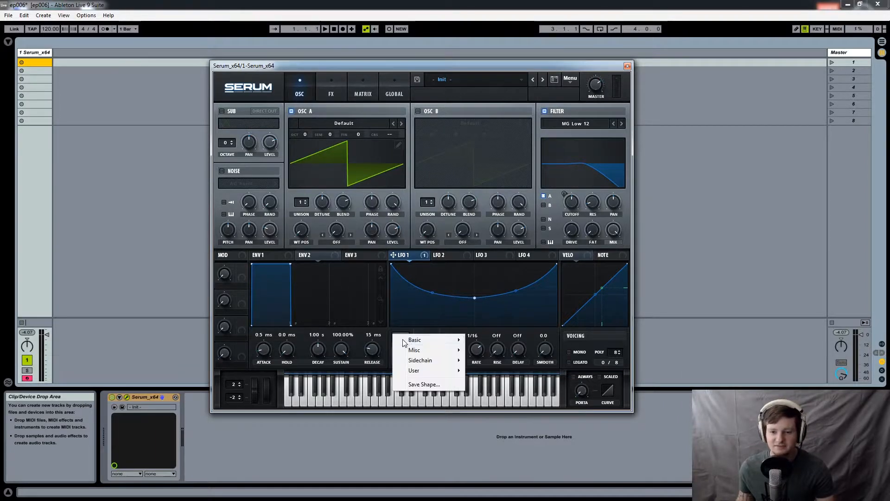
mouse_move(435, 351)
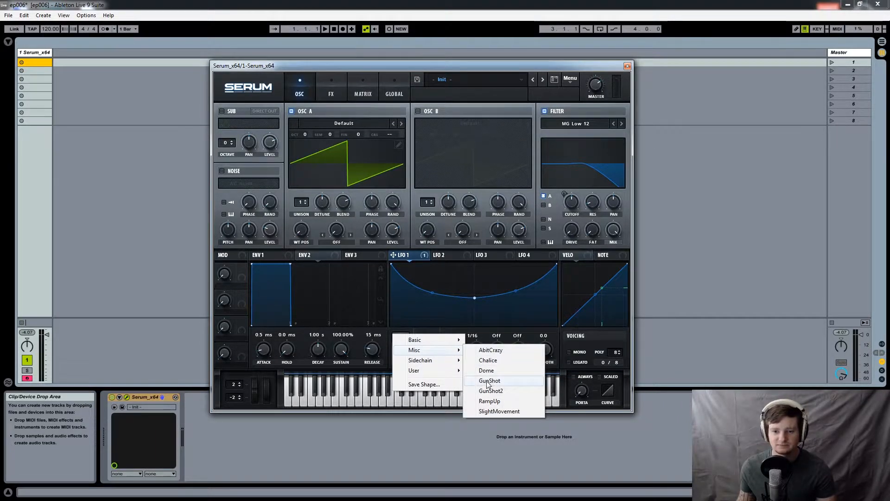
left_click(488, 382)
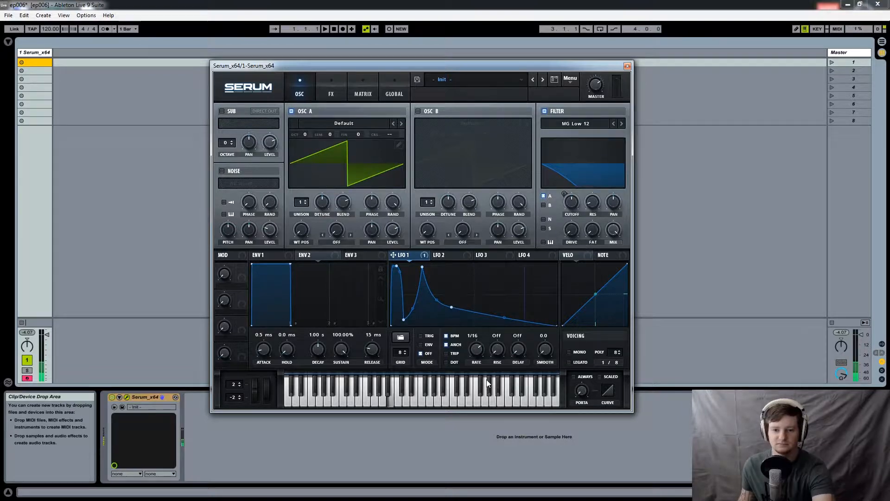
left_click_drag(475, 354, 477, 363)
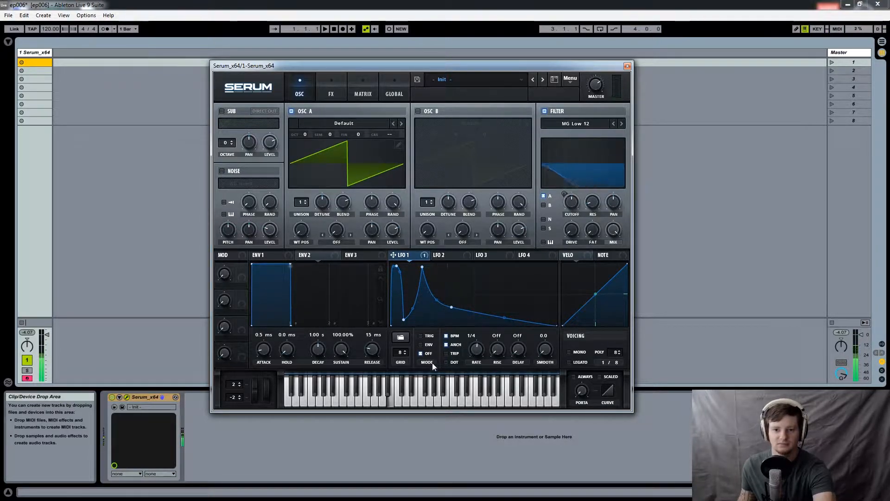
- Load the AbitCrazy shape into LFO 1 and set its rate to 1/2
left_click(402, 338)
mouse_move(427, 353)
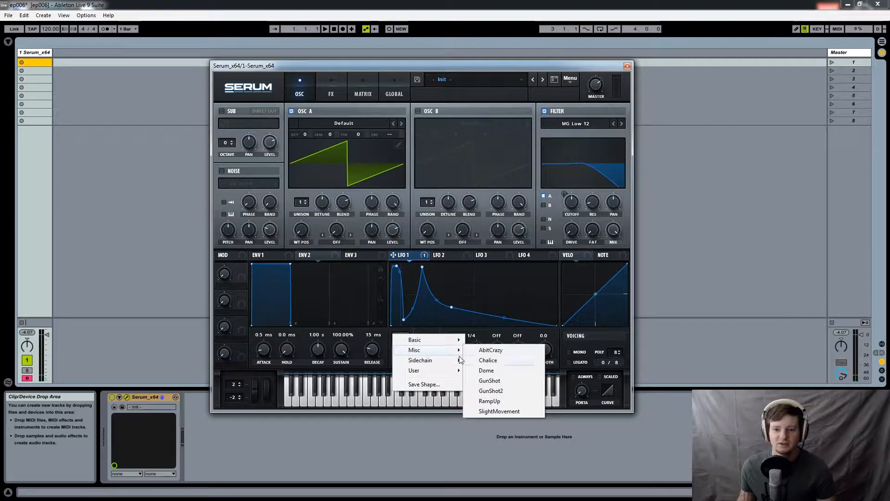
left_click(484, 351)
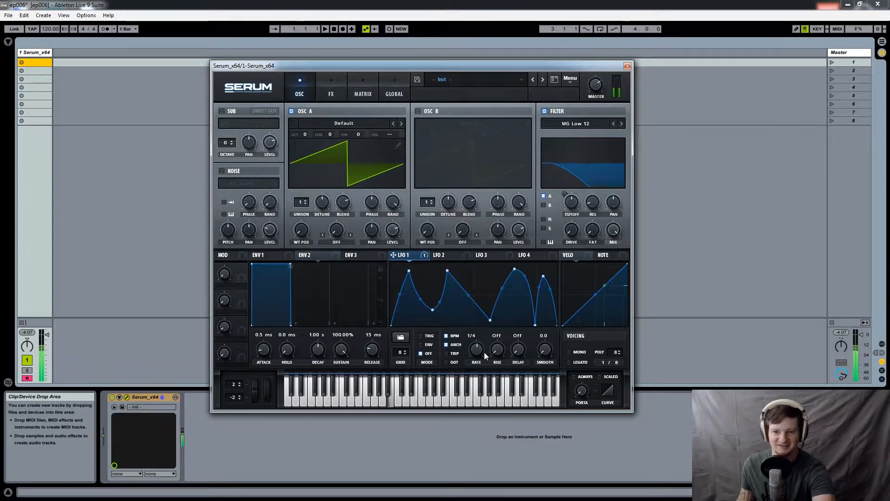
left_click_drag(484, 351, 479, 358)
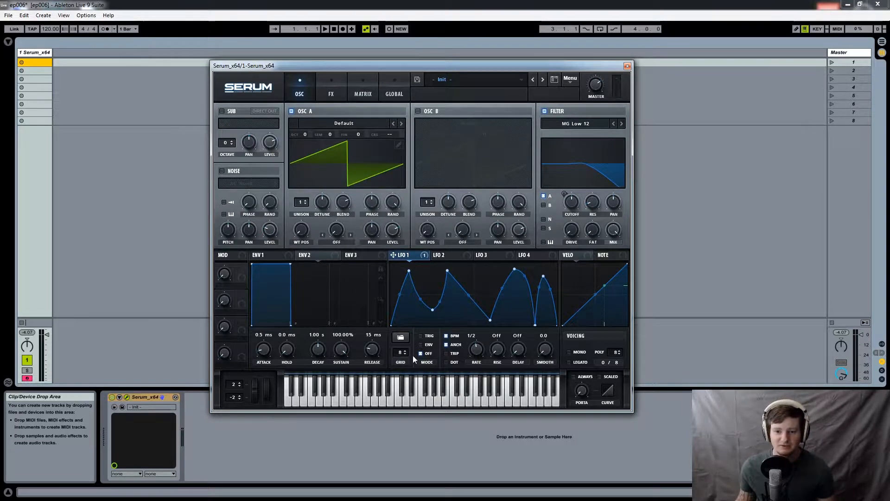
- Load the basic triangle shape into LFO 1
left_click(401, 337)
mouse_move(445, 346)
left_click(489, 443)
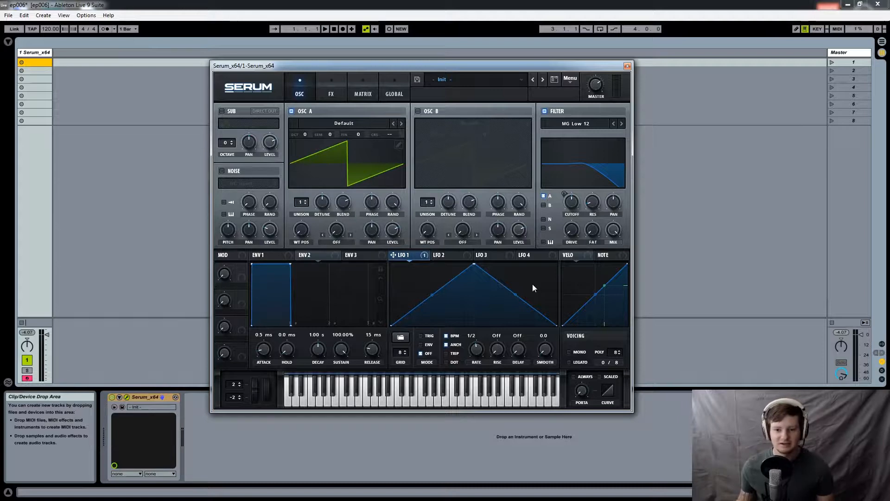
- Add three points to the rising slope of LFO 1's triangle, pulling the middle one down into a dip
double_click(413, 302)
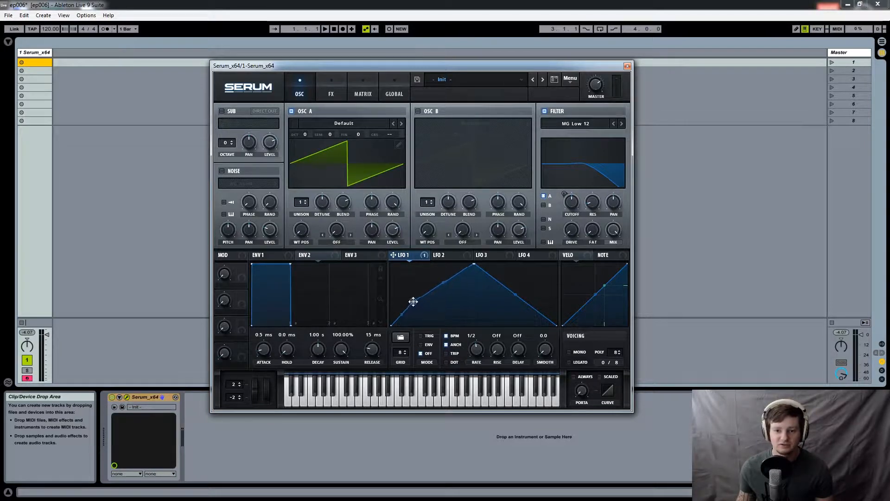
double_click(431, 292)
left_click_drag(430, 291, 432, 317)
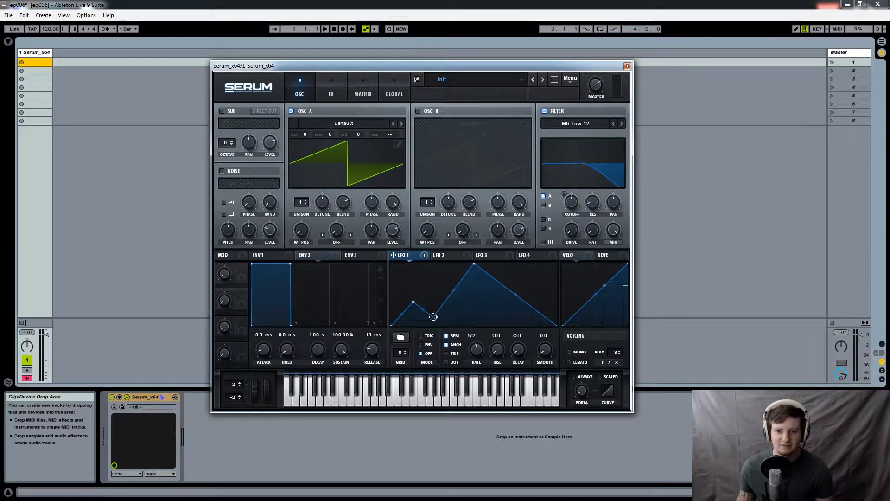
double_click(455, 277)
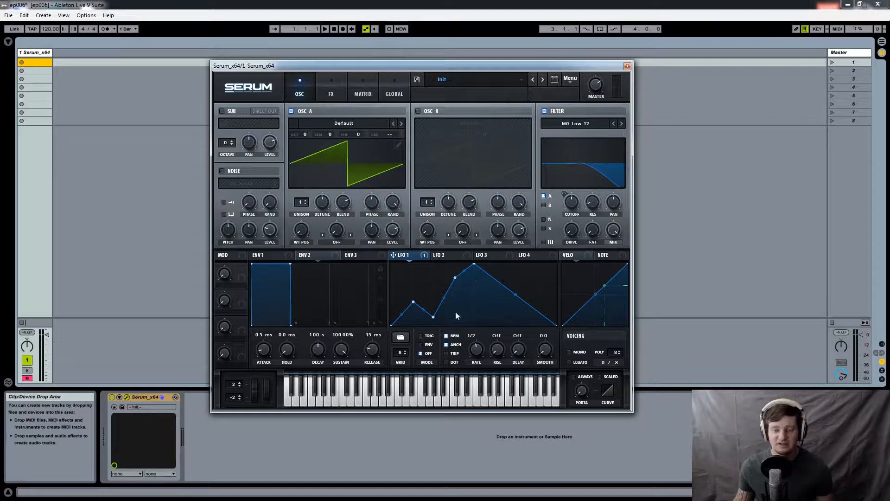
- Lower LFO 1's grid size to 3 and raise it back to 8
left_click(405, 353)
left_click(404, 353)
left_click(404, 354)
left_click(404, 353)
left_click(404, 354)
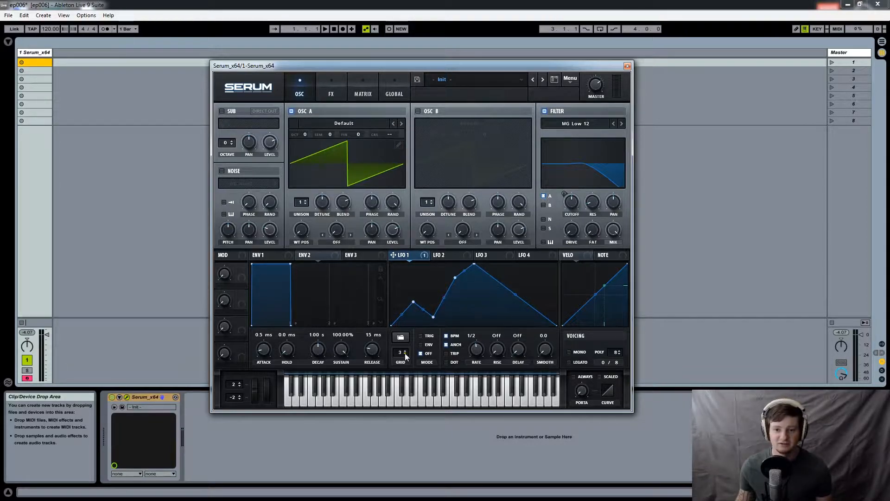
left_click(406, 351)
left_click(406, 351)
left_click(406, 351)
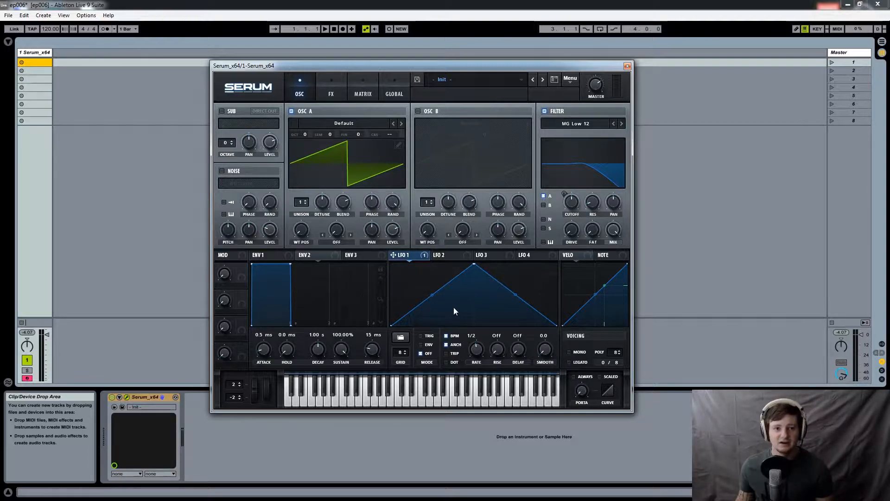
- Turn on the metronome and reshape LFO 1's triangle with a dip in the rise, a wide plateau and a narrow spike at the end
left_click(105, 28)
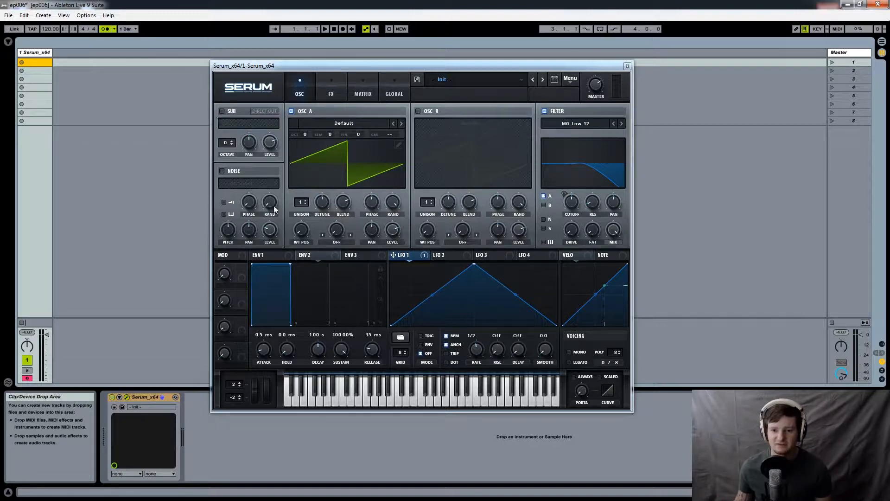
double_click(443, 289)
left_click_drag(442, 288, 459, 317)
left_click_drag(556, 324, 525, 265)
double_click(532, 274)
double_click(519, 305)
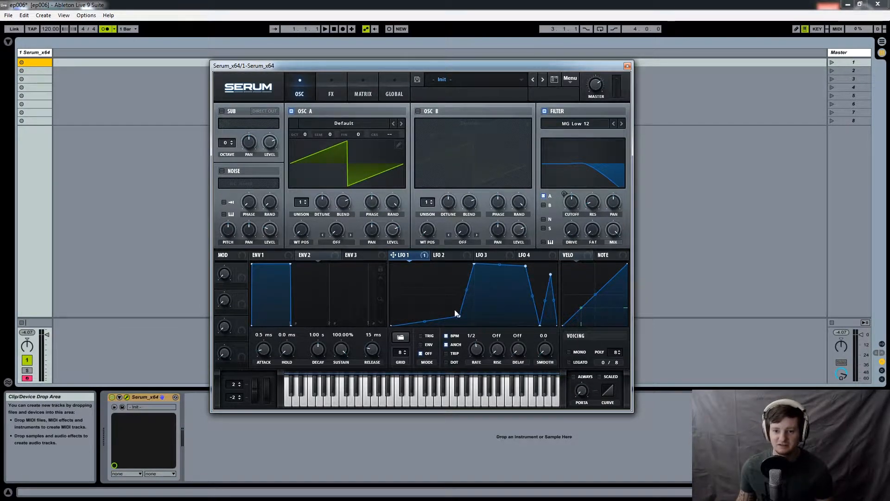
- Audition LFO 1 in its Off mode during playback, switch it to TRIG mode and start playback again
left_click(324, 29)
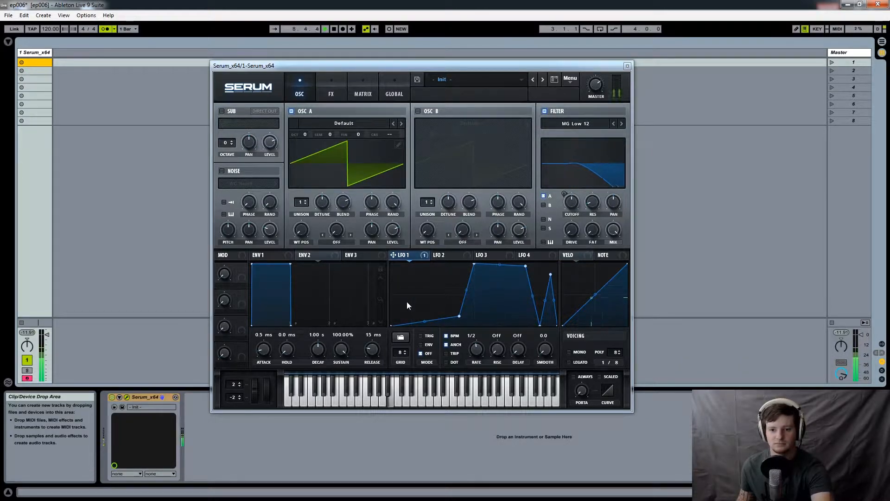
key("space")
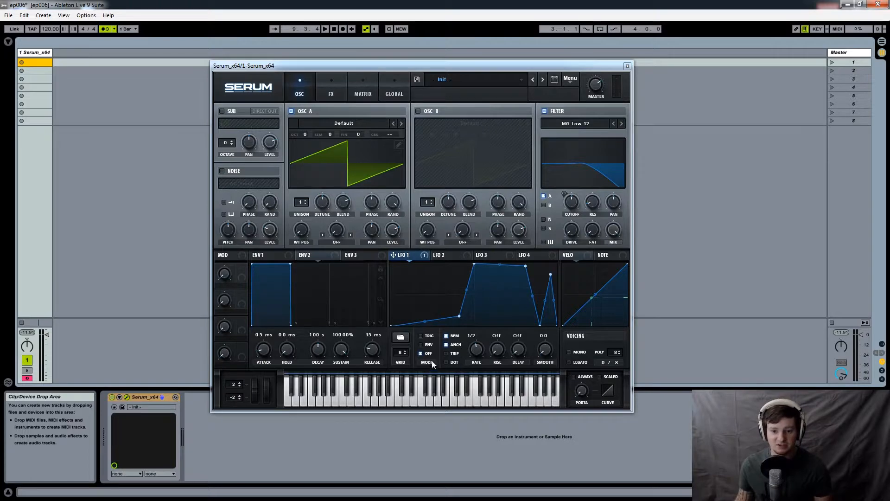
left_click(424, 336)
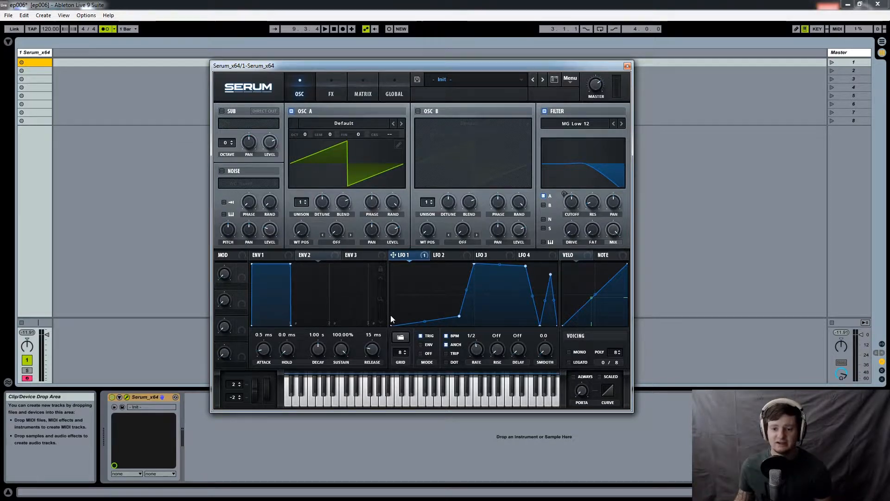
key("space")
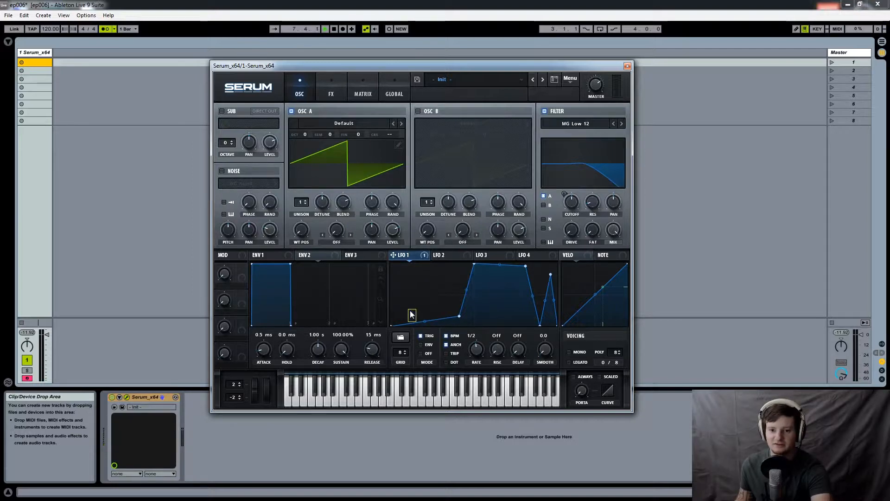
- Set LFO 1 to ENV mode and add a point near each end of its curve, levelling the shared end points with the first added one
left_click_drag(414, 321, 402, 304)
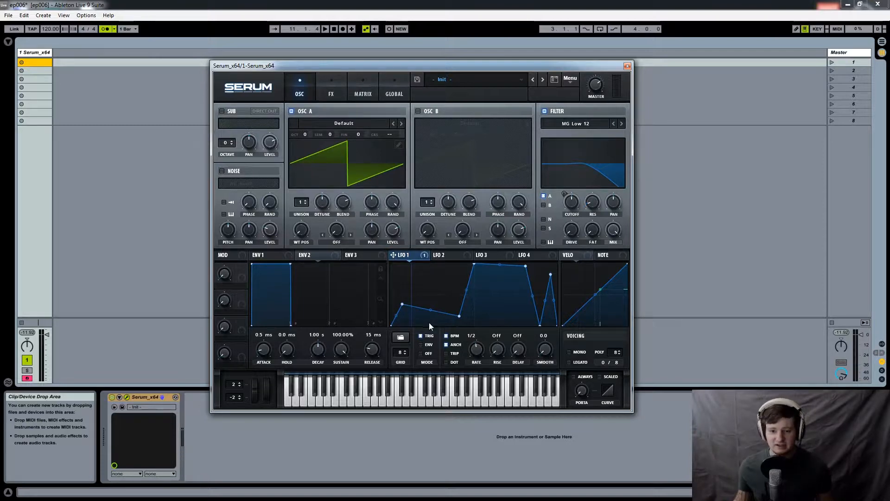
mouse_move(441, 338)
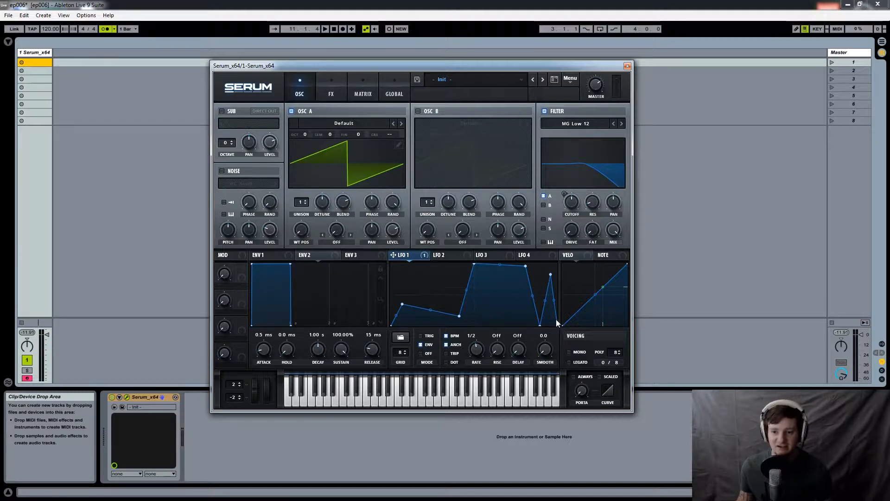
left_click_drag(558, 325, 556, 265)
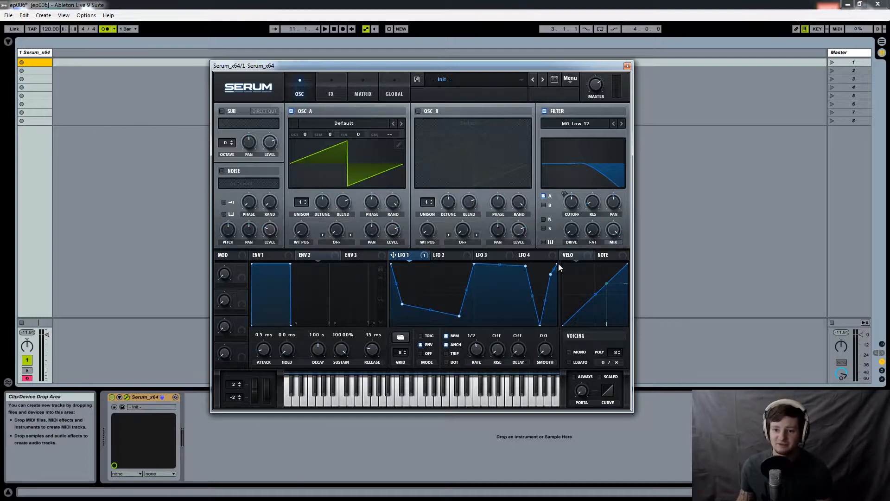
mouse_move(561, 301)
left_mouse_down()
mouse_move(569, 312)
mouse_move(552, 293)
left_mouse_up()
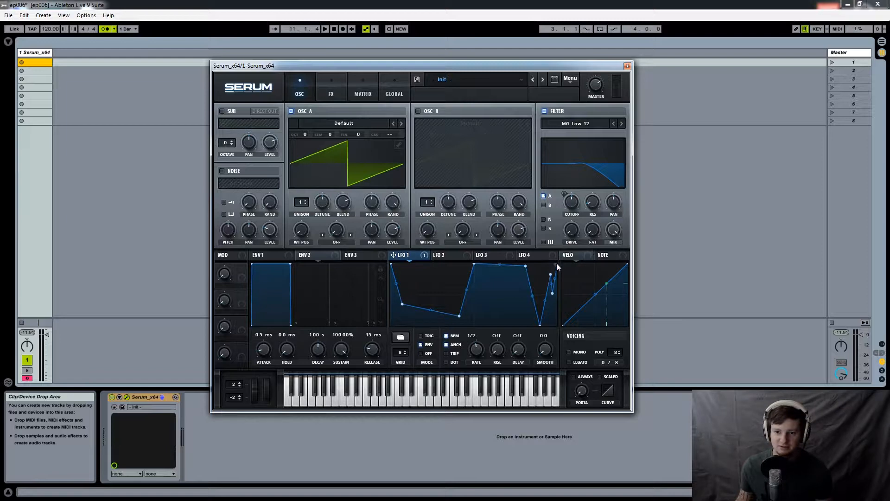
left_click_drag(557, 265, 563, 304)
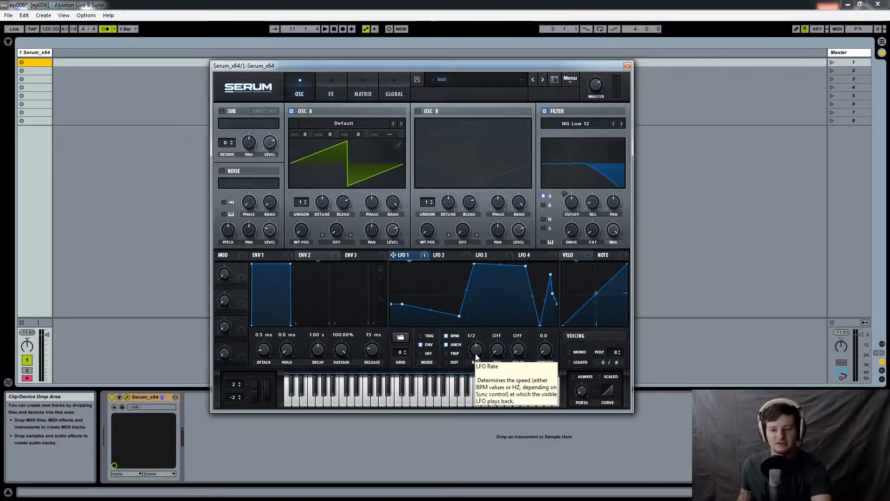
- Set LFO 1 to Off mode with a 1/16 rate and try its smoothing at 100.0
left_click(424, 354)
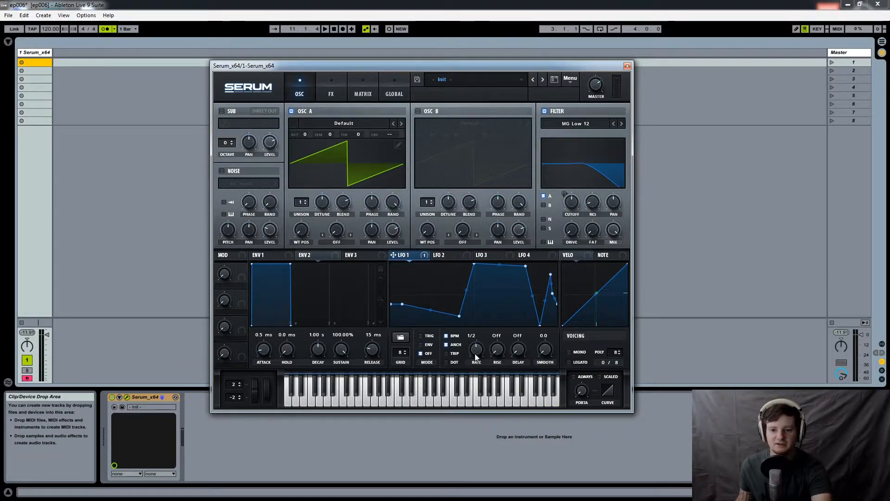
left_click_drag(476, 356, 482, 342)
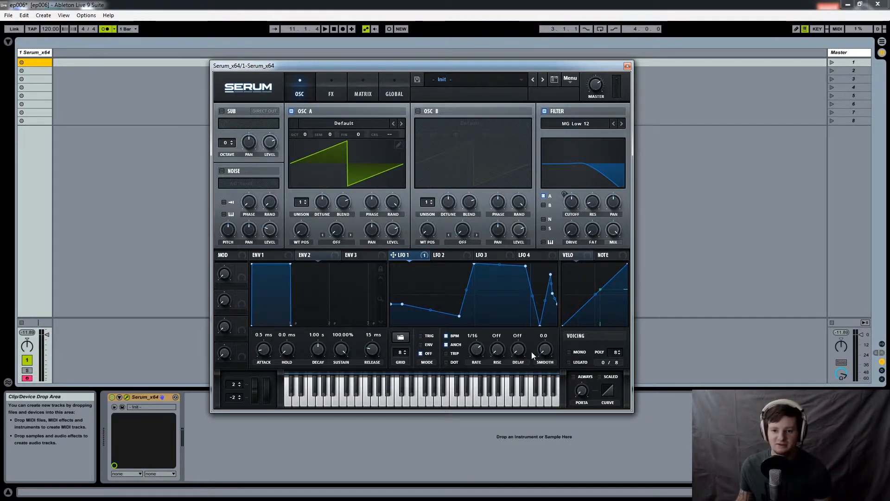
mouse_move(547, 352)
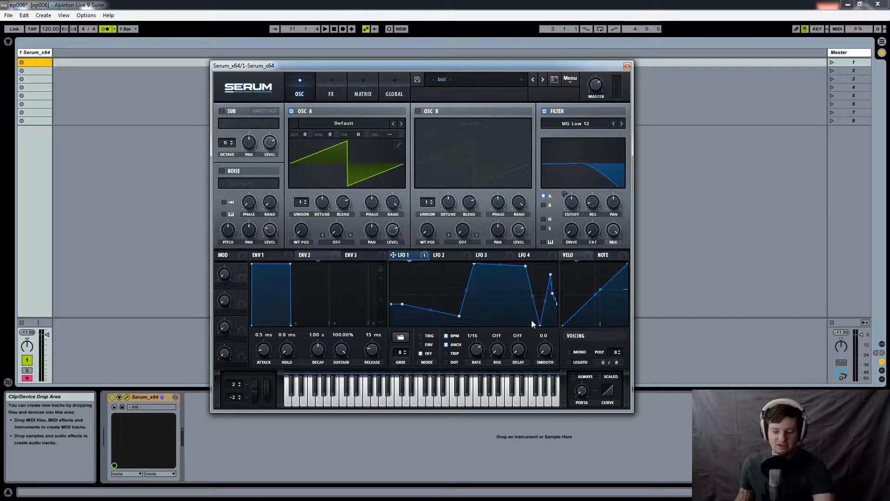
left_click_drag(546, 352, 555, 255)
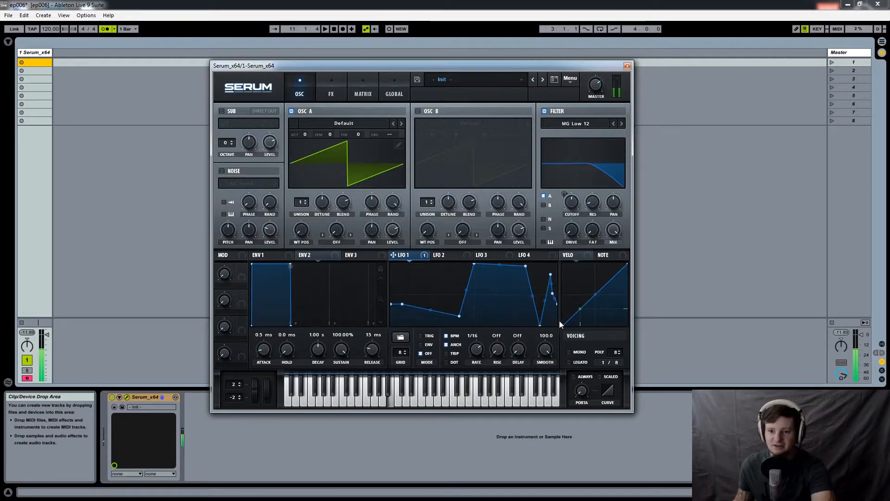
left_click_drag(543, 357, 553, 385)
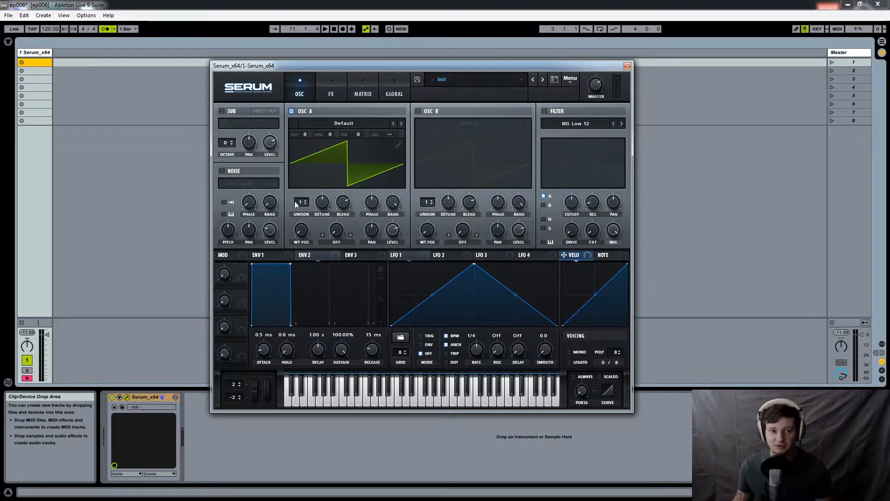
- Create a MIDI clip in the track's first slot with F3 on beat 1 and E3 on beat 1.2, lowering E3's velocity to 52
double_click(37, 63)
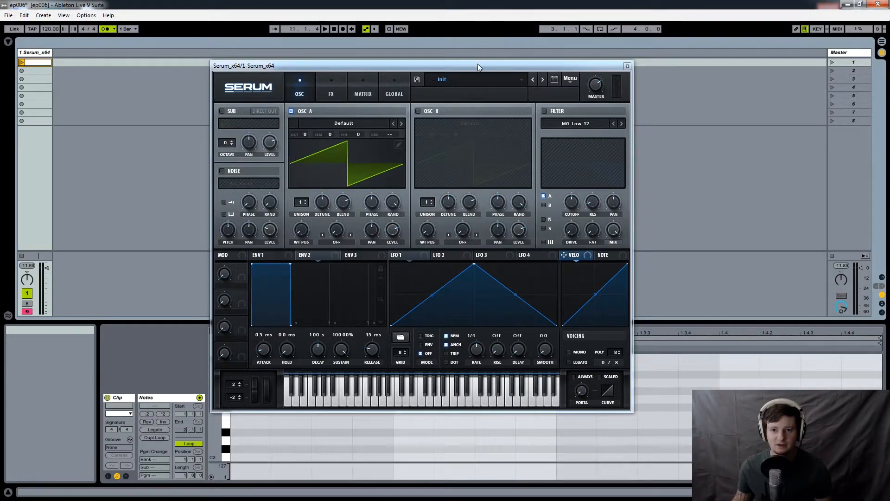
left_click_drag(478, 63, 481, 22)
double_click(266, 415)
double_click(400, 423)
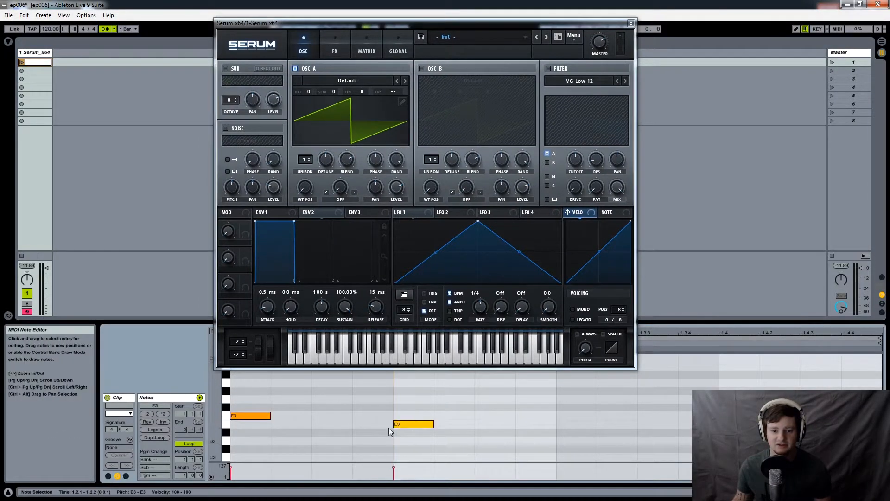
left_click_drag(266, 463, 269, 411)
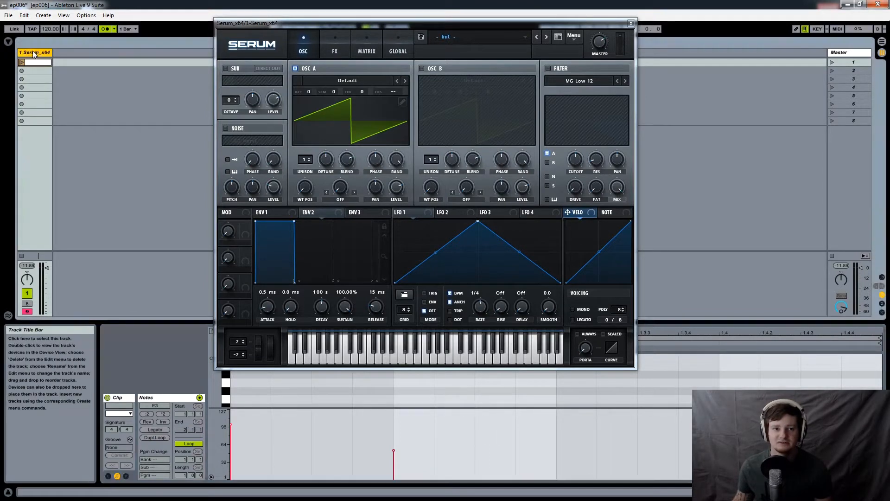
- Return to the track's device view, assign the velocity source to Serum's filter cutoff and enable the filter
key("shift+Tab")
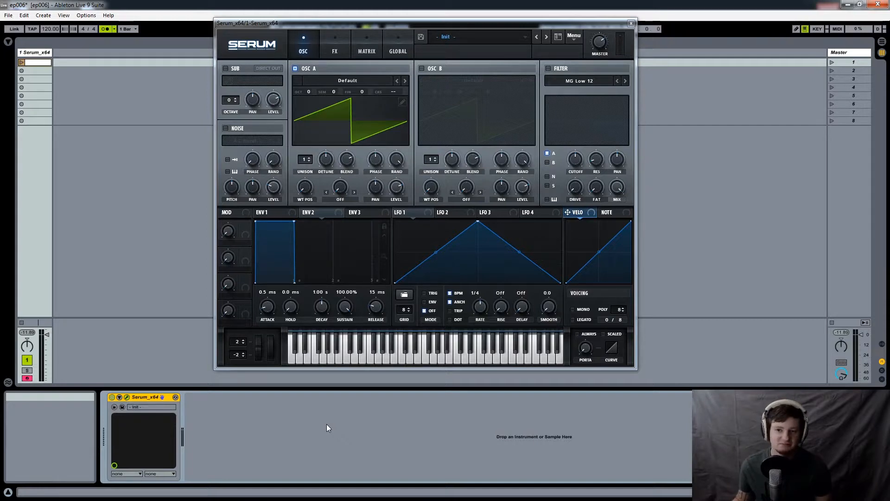
left_click_drag(436, 23, 424, 75)
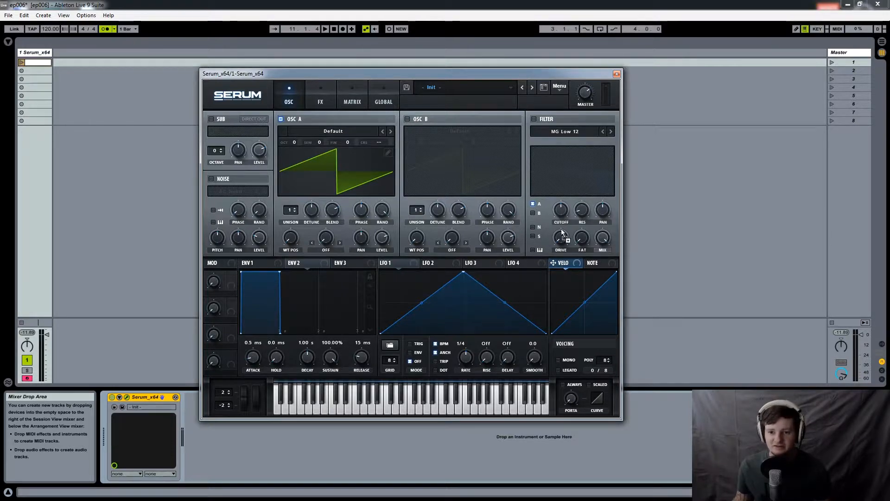
left_click_drag(563, 212, 562, 211)
left_click(534, 119)
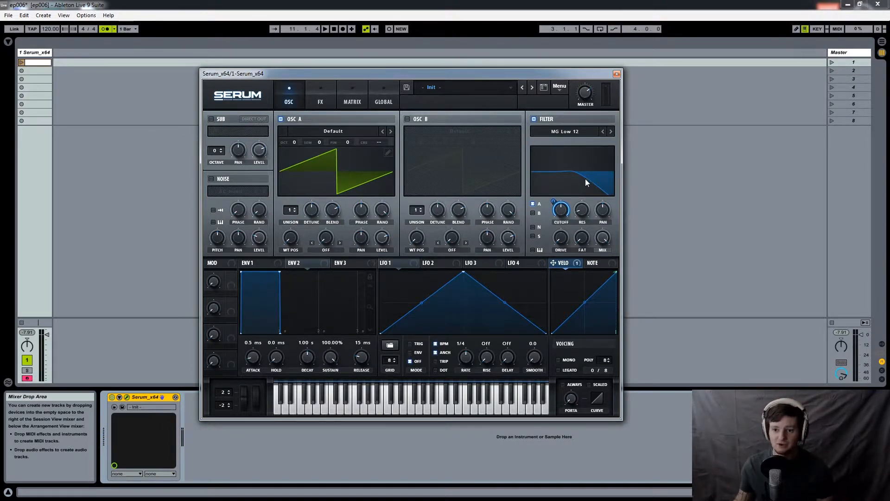
- Reopen the MIDI clip without Serum's window in the way and move the E3 note to F3 at position 1.1.3
left_click_drag(454, 73, 524, 52)
left_click(36, 63)
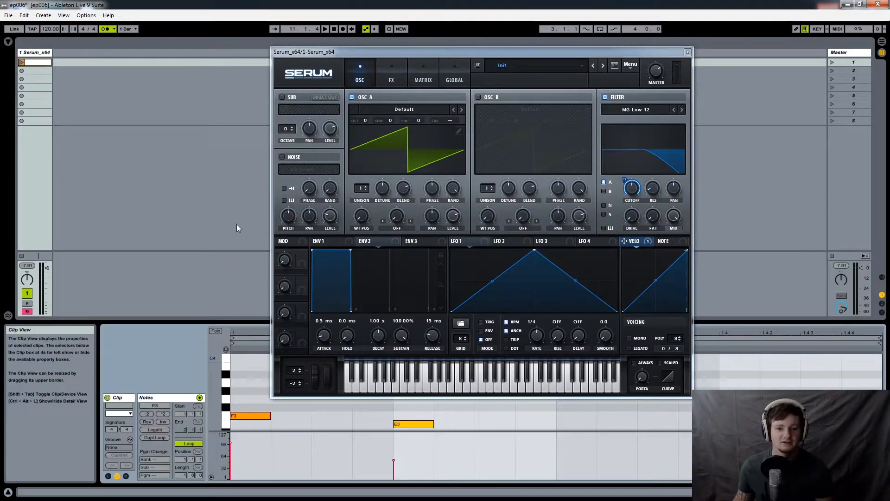
left_click(688, 52)
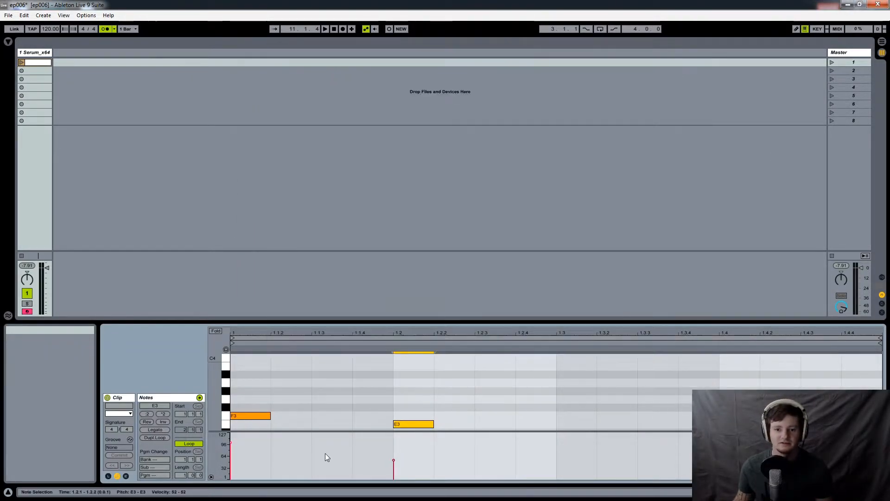
left_click_drag(410, 422, 363, 414)
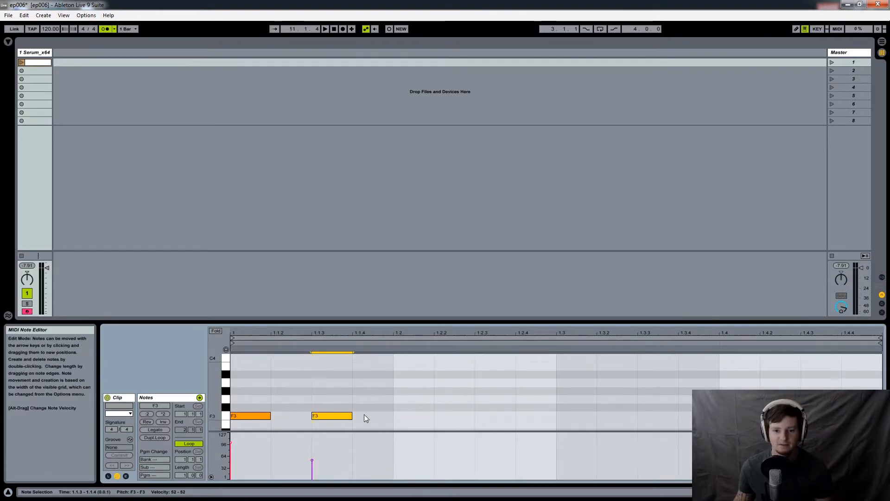
- Select both F3 notes and duplicate the pair along the rest of the one-bar clip
left_click(228, 424)
key("ctrl+a")
key("ctrl+d")
key("ctrl+d")
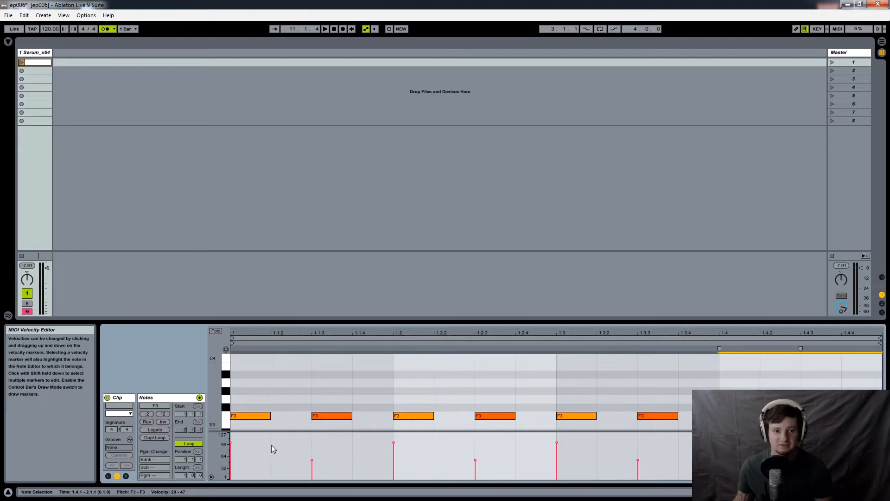
- Play the clip to hear the velocity-driven cutoff, stop playback and reopen Serum's window from the track's device view
left_click(21, 62)
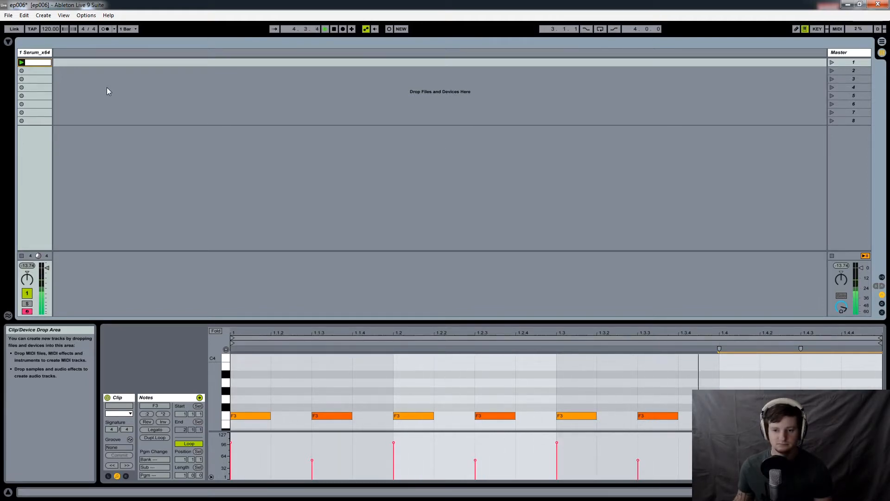
key("space")
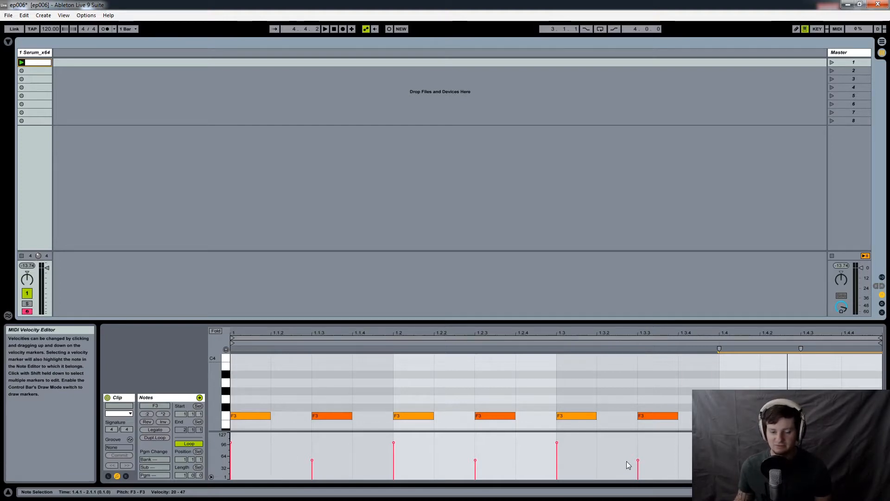
double_click(33, 53)
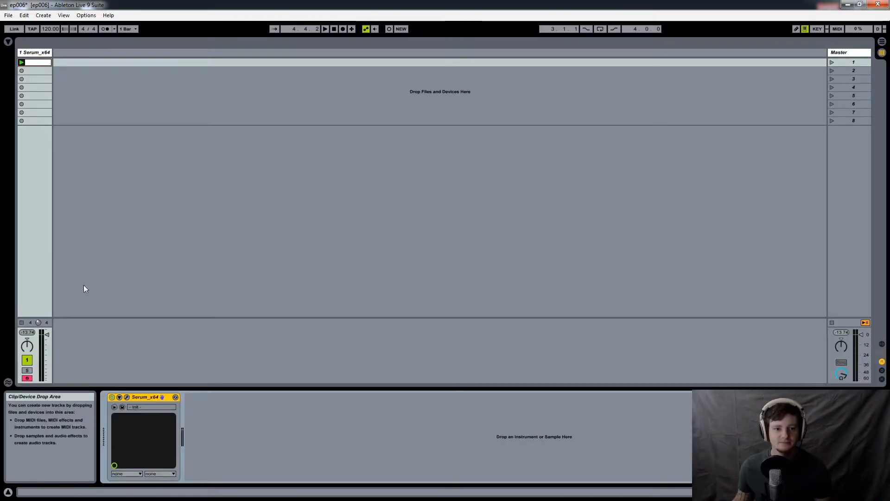
left_click(126, 396)
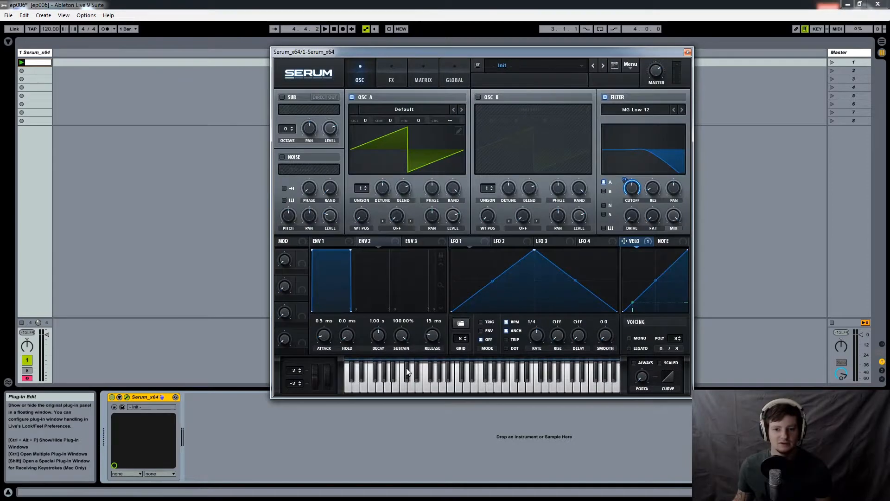
- Try a custom velocity curve with an early peak and a valley, and reset it with Init graph
double_click(643, 271)
left_click_drag(662, 280, 655, 320)
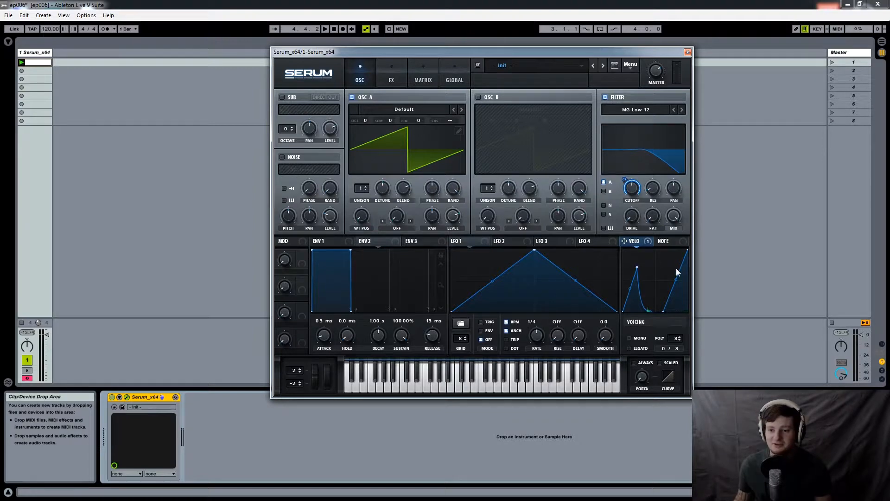
right_click(639, 243)
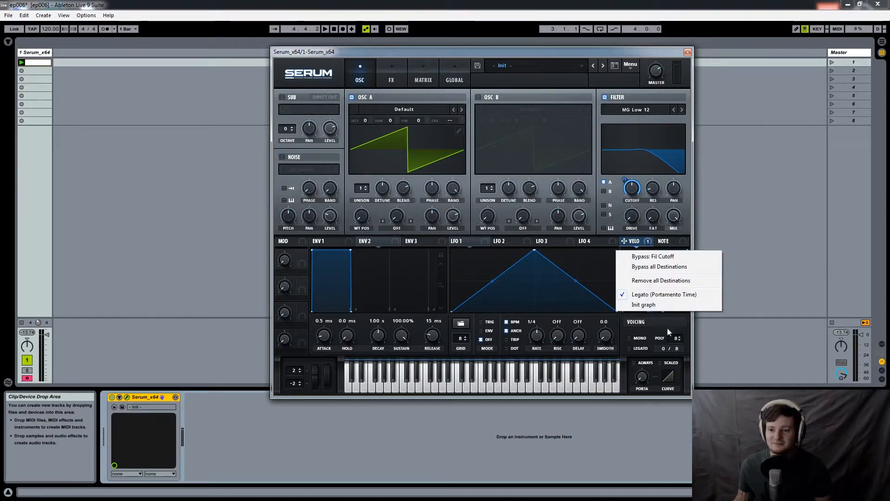
left_click(624, 304)
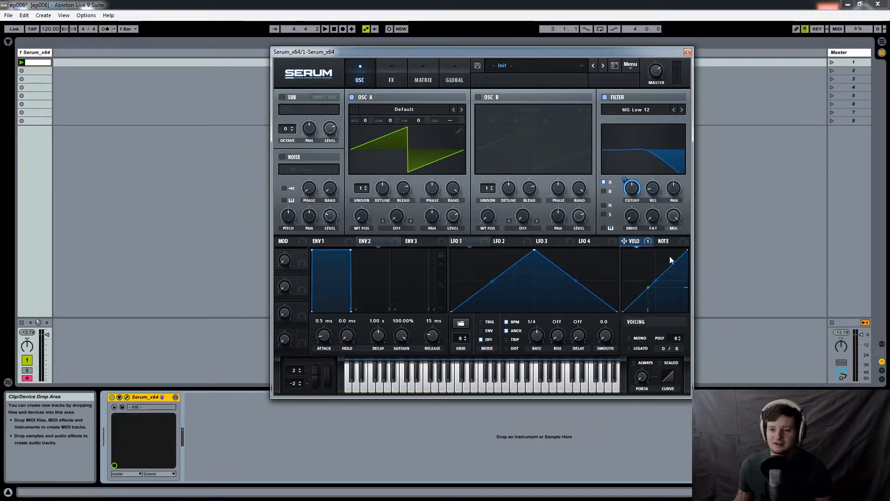
right_click(635, 242)
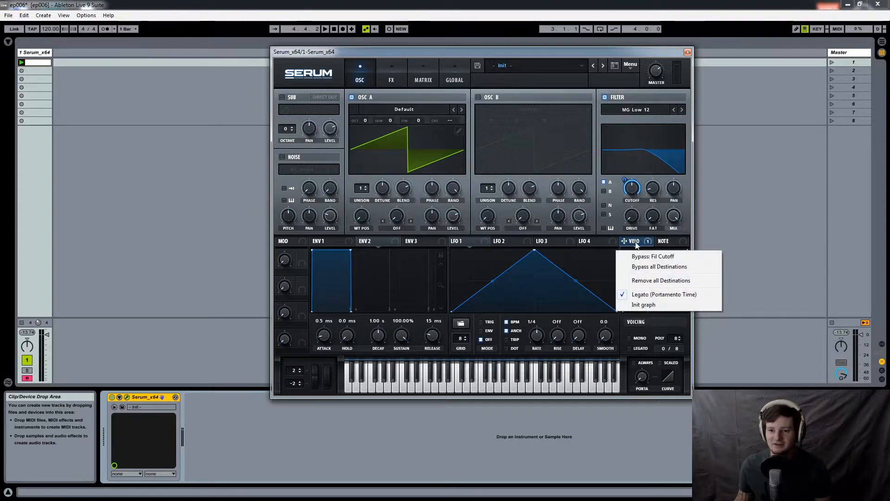
left_click(650, 305)
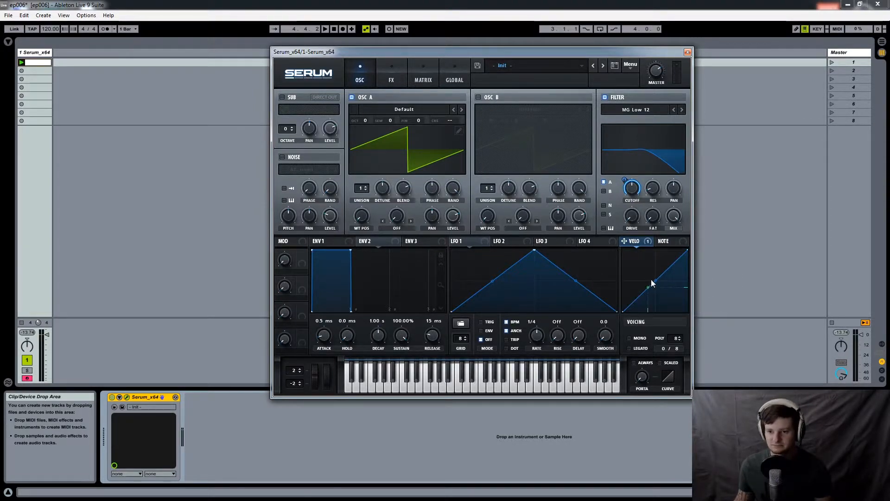
- Assign the Note source to the filter cutoff, remove all of velocity's destinations and sound a low note with the Note source shown
left_click(662, 242)
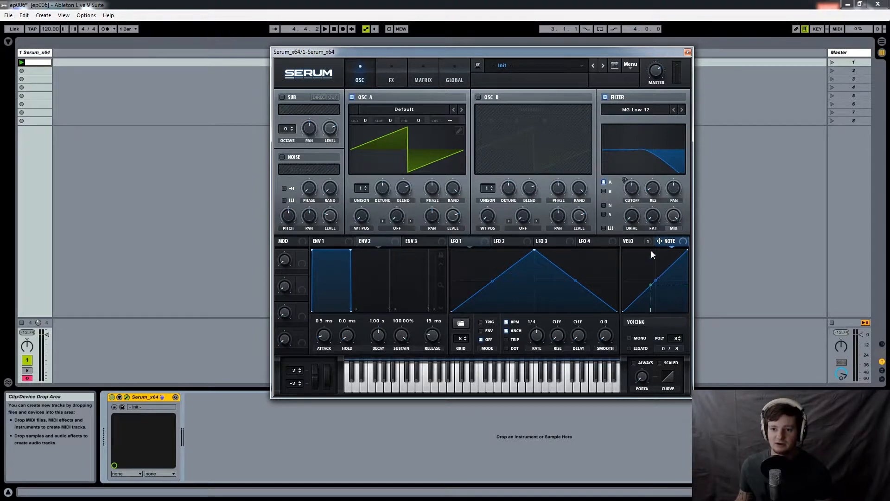
left_click_drag(666, 241, 635, 188)
right_click(636, 242)
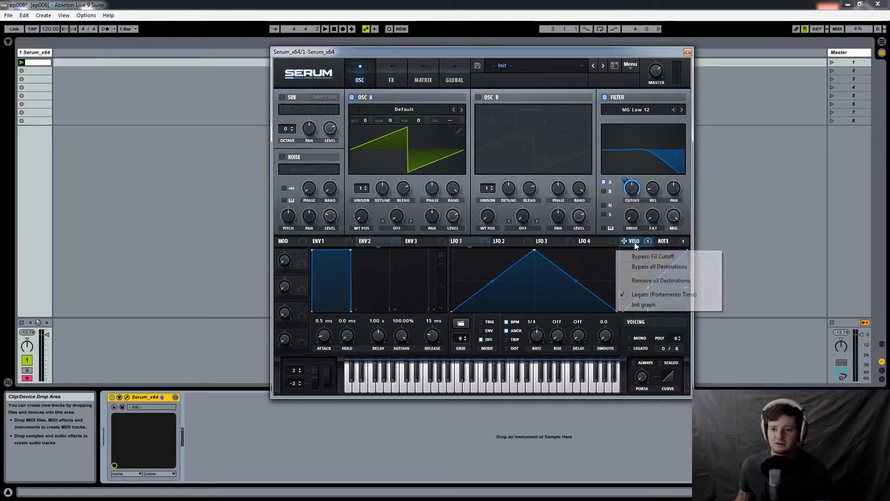
left_click(666, 242)
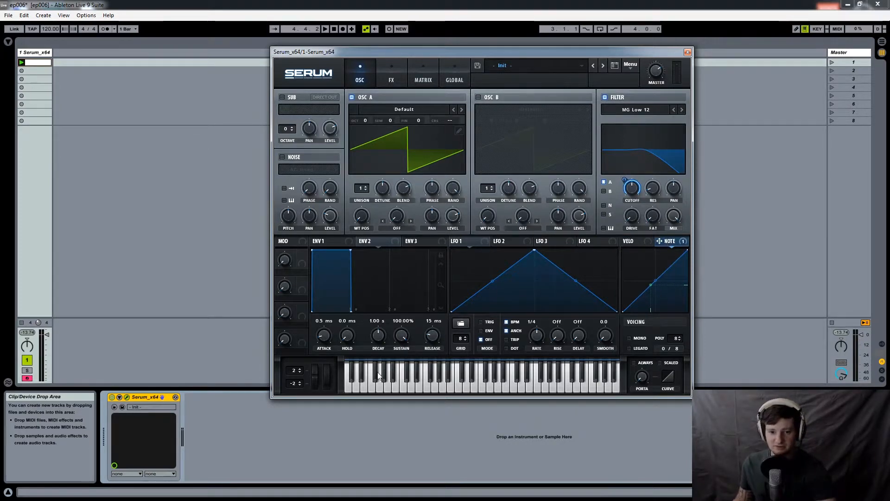
left_click(370, 386)
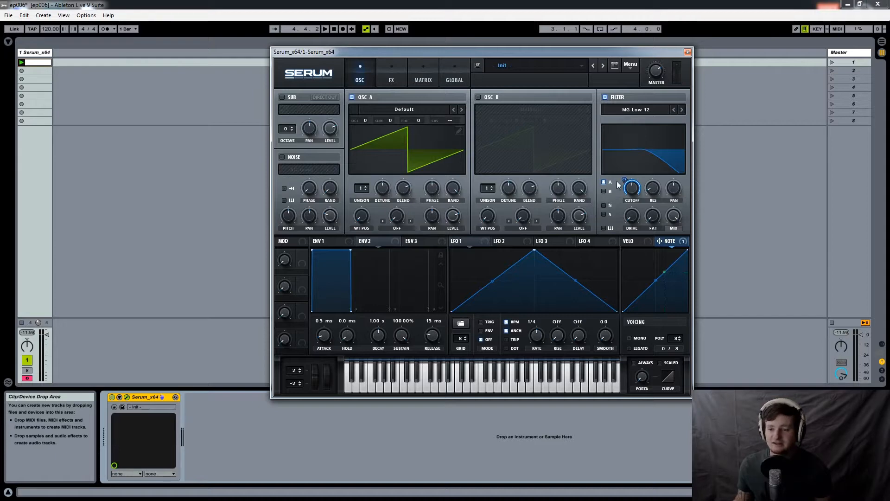
- Adjust the Note modulation depth on the cutoff and reshape the note curve with a steep step near its middle
left_click_drag(624, 179, 624, 335)
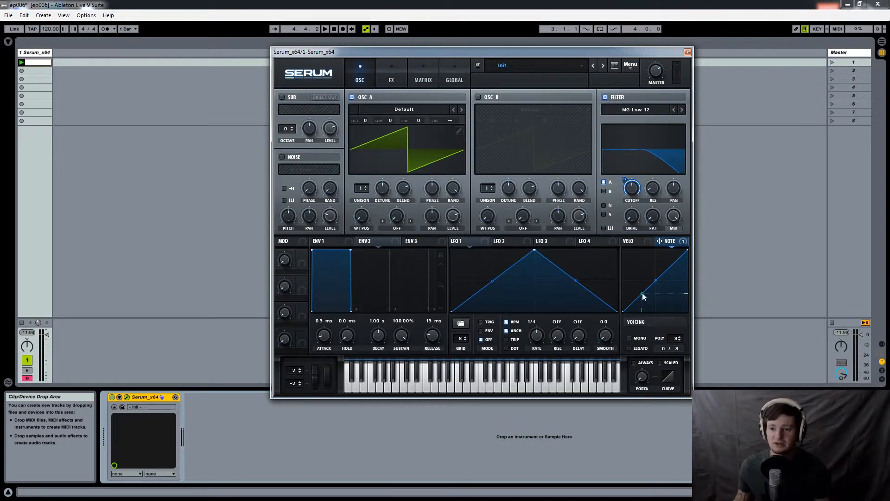
left_click_drag(657, 277, 655, 235)
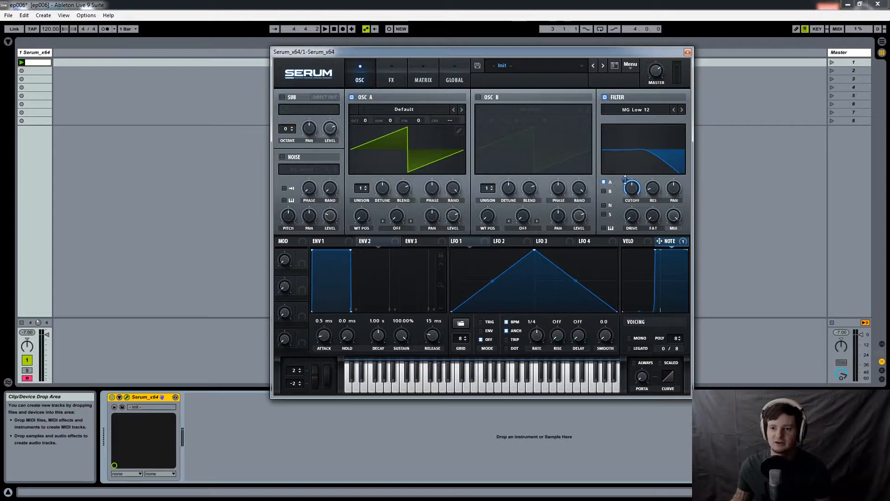
mouse_move(625, 180)
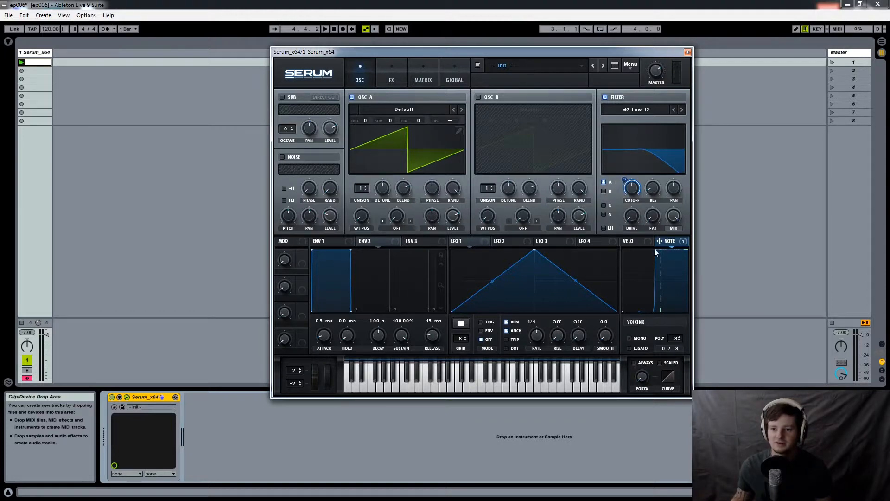
left_click_drag(655, 252, 658, 279)
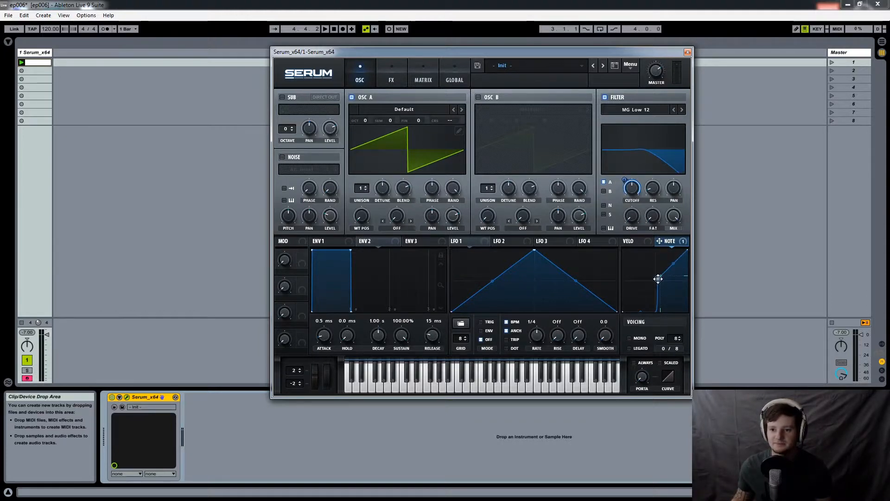
left_click_drag(677, 261, 692, 277)
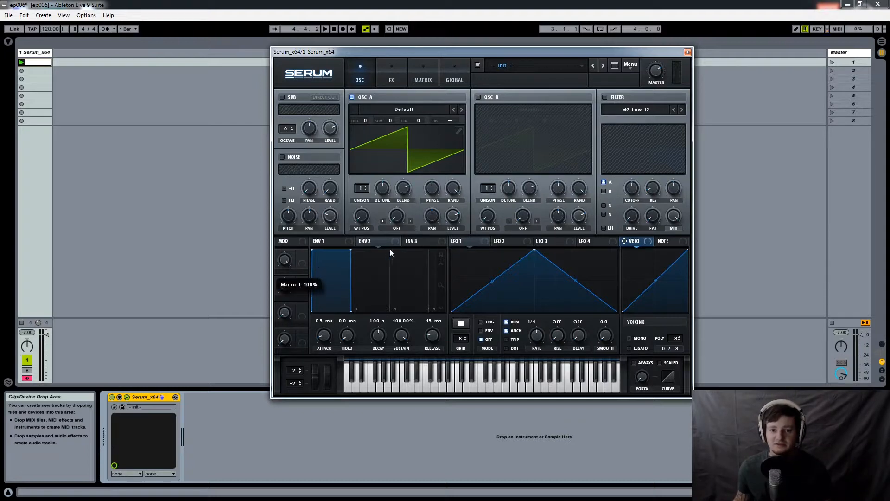
- Assign Macro 1 to the filter cutoff, filter resonance, Osc A pan and Osc A wavetable position
left_click_drag(299, 262, 300, 263)
left_click_drag(628, 190, 632, 188)
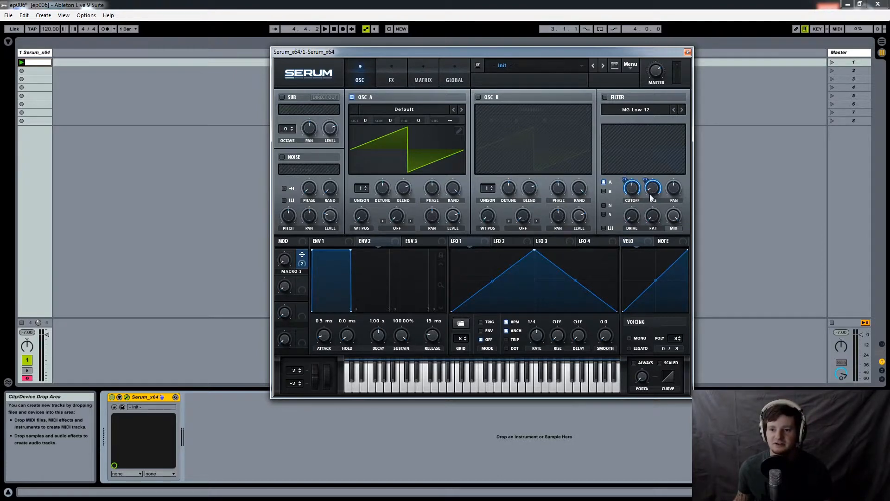
left_click_drag(306, 253, 432, 215)
left_click_drag(301, 255, 362, 216)
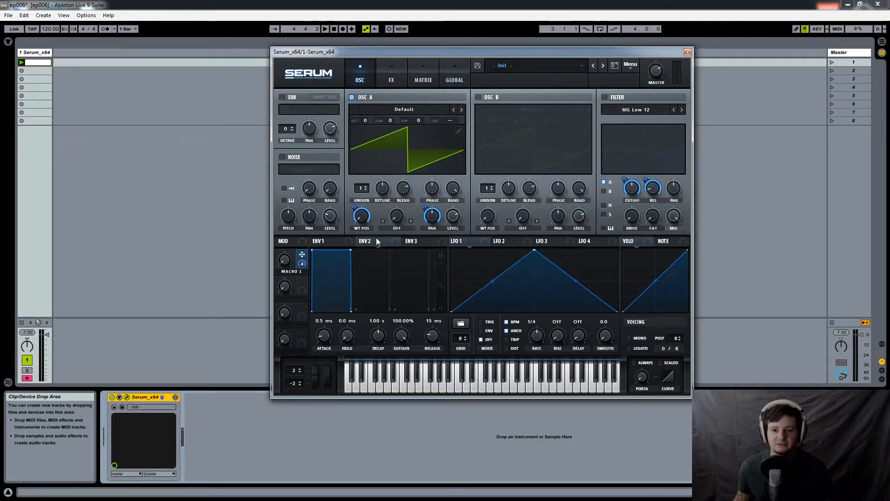
- Load the Acid wavetable from the Analog category into Osc A
left_click(426, 114)
mouse_move(408, 120)
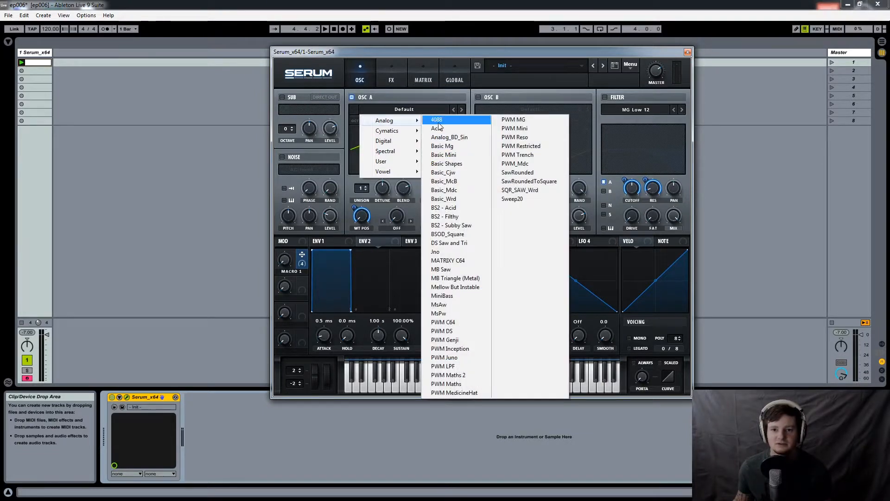
left_click(438, 128)
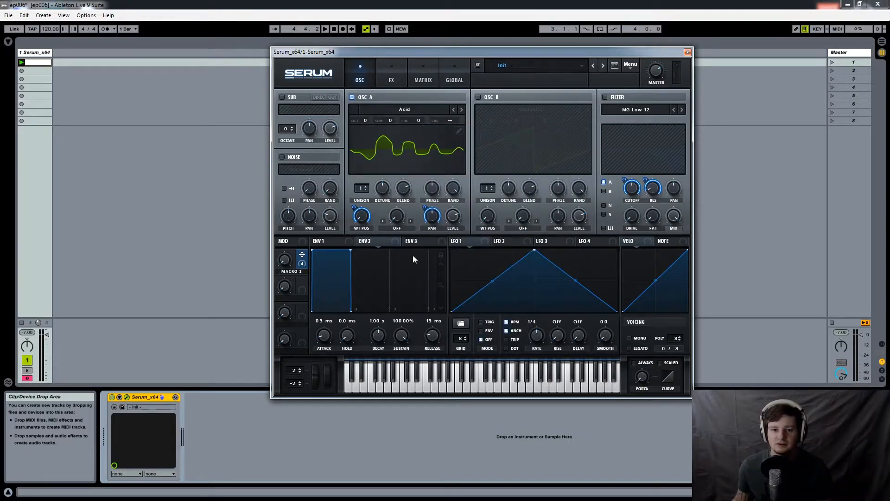
- Enable the sub oscillator, assign Macro 1 to its level and choose the square waveform
left_click(282, 97)
left_click_drag(302, 264, 330, 129)
left_click(322, 111)
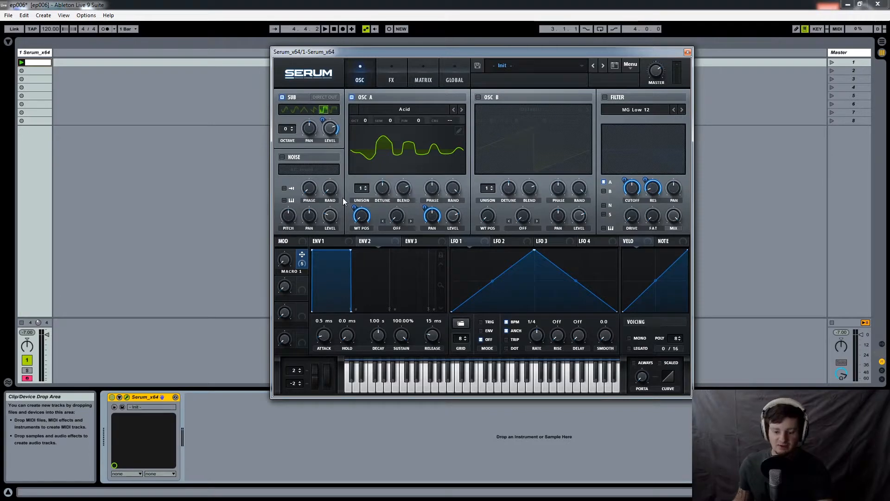
- Enable the filter, sweep Macro 1 to hear its effect and set the sub oscillator level to about 41%
left_click(605, 97)
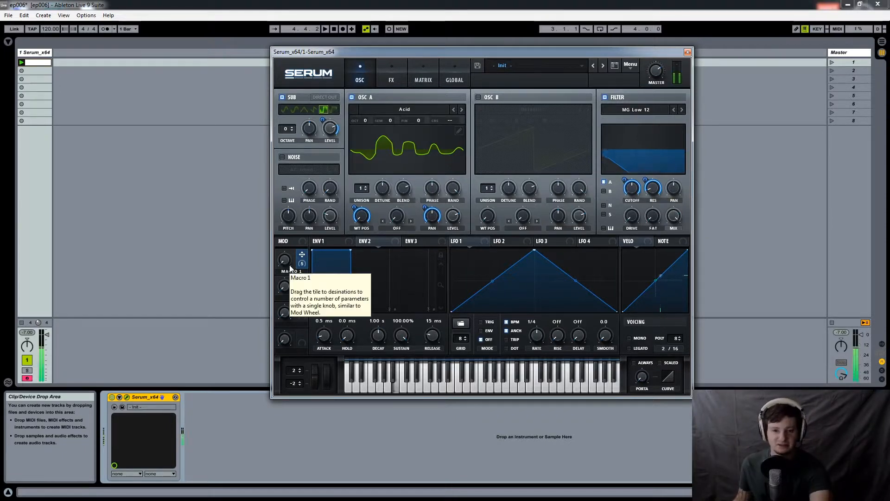
left_click_drag(284, 261, 304, 278)
left_click_drag(331, 128, 342, 166)
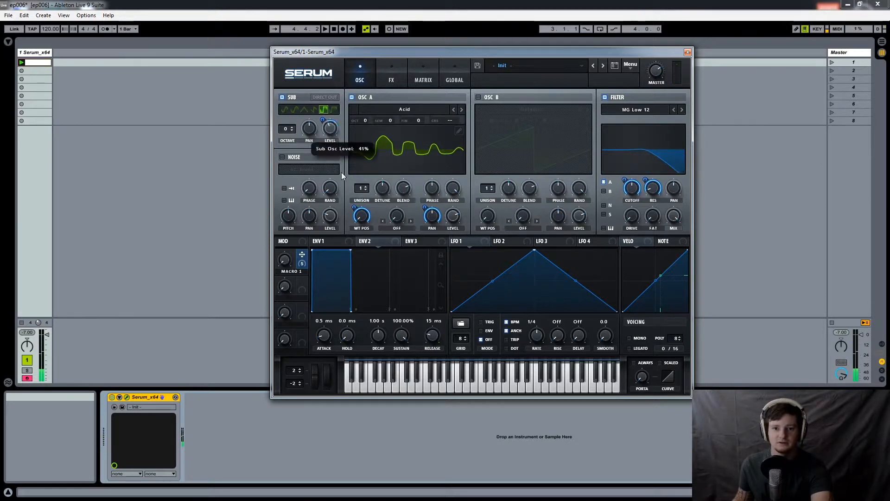
left_click_drag(282, 266, 296, 394)
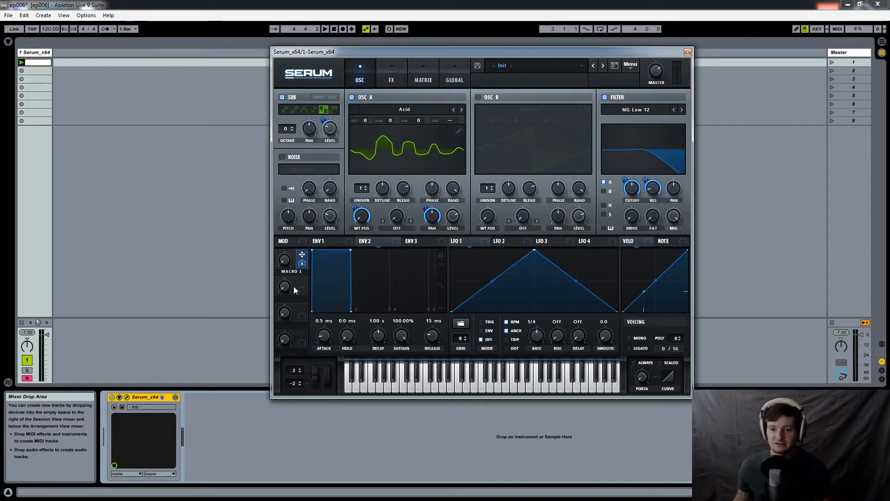
- Raise the filter resonance and Osc A's wavetable position, and sweep Macro 1 up to watch the waveform change
left_click_drag(647, 176, 664, 117)
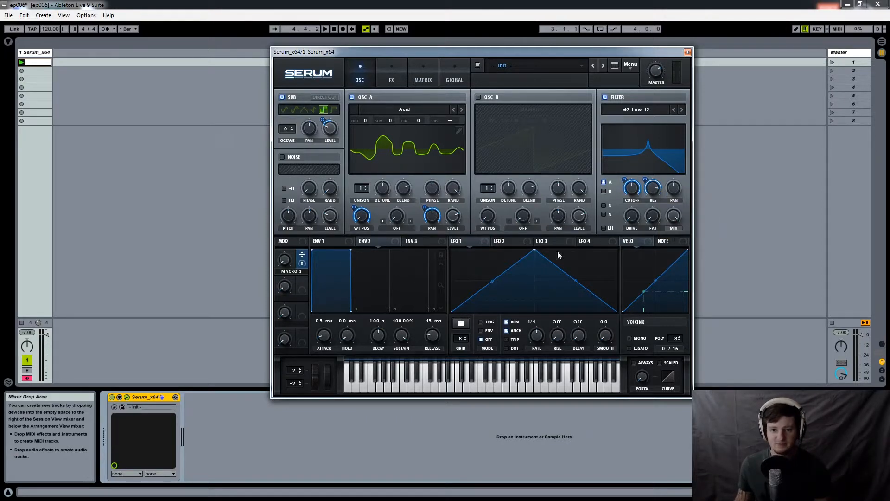
mouse_move(424, 210)
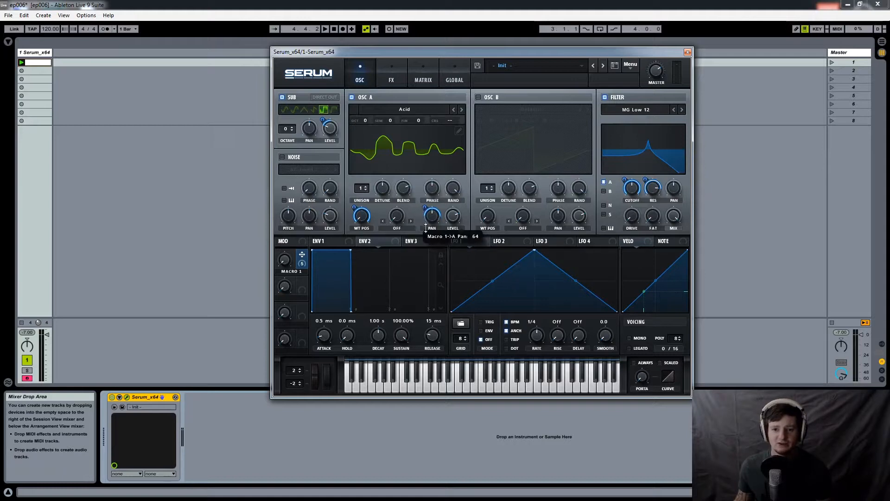
mouse_move(362, 215)
left_mouse_down()
mouse_move(365, 189)
mouse_move(355, 230)
left_mouse_up()
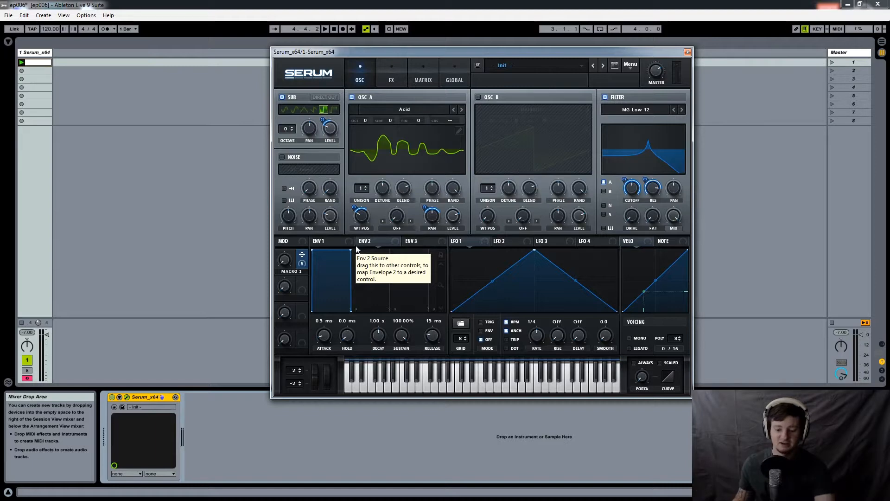
left_click_drag(285, 262, 329, 274)
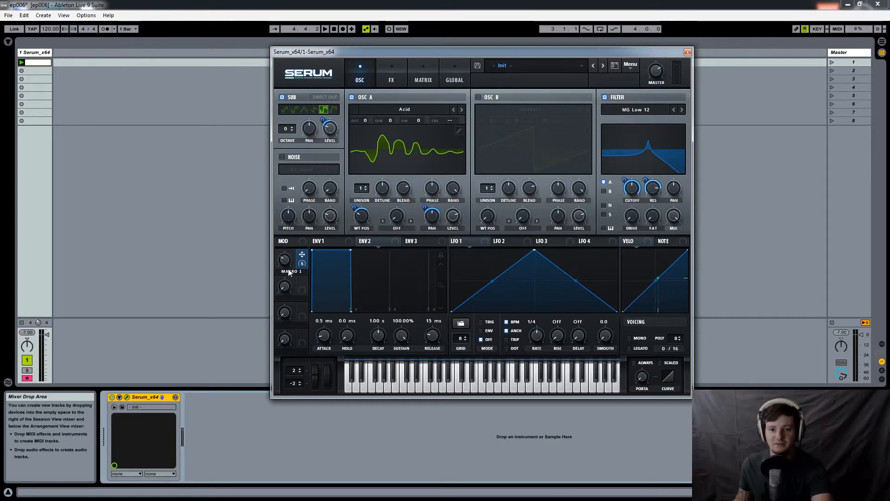
left_click_drag(289, 273, 299, 239)
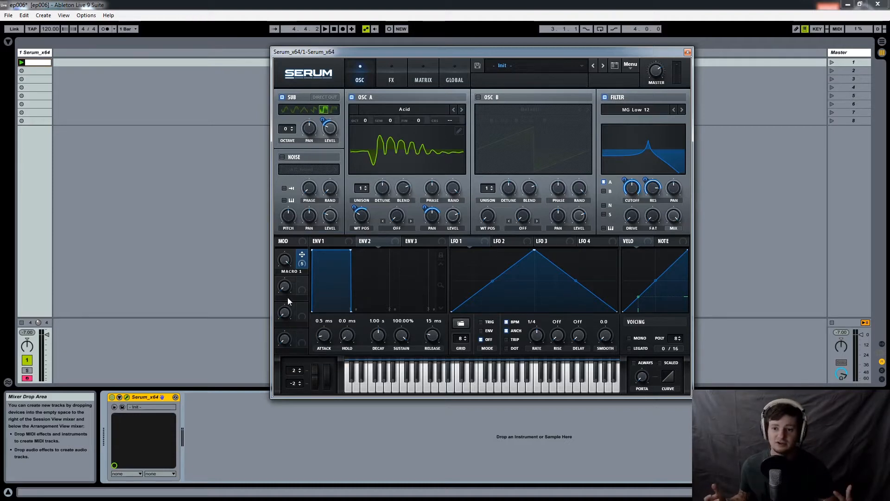
- Assign Macro 2 to Osc A's wavetable position as well and adjust that position
left_click_drag(302, 280, 365, 218)
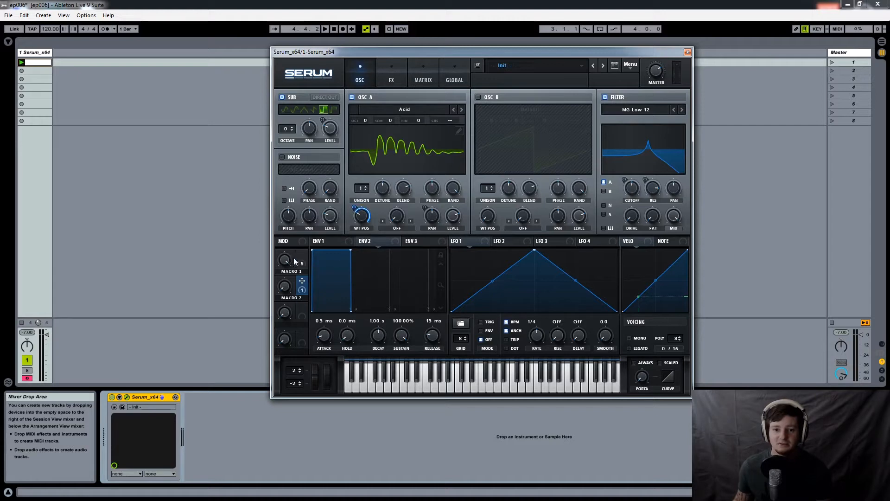
mouse_move(360, 219)
left_mouse_down()
mouse_move(362, 199)
mouse_move(356, 234)
left_mouse_up()
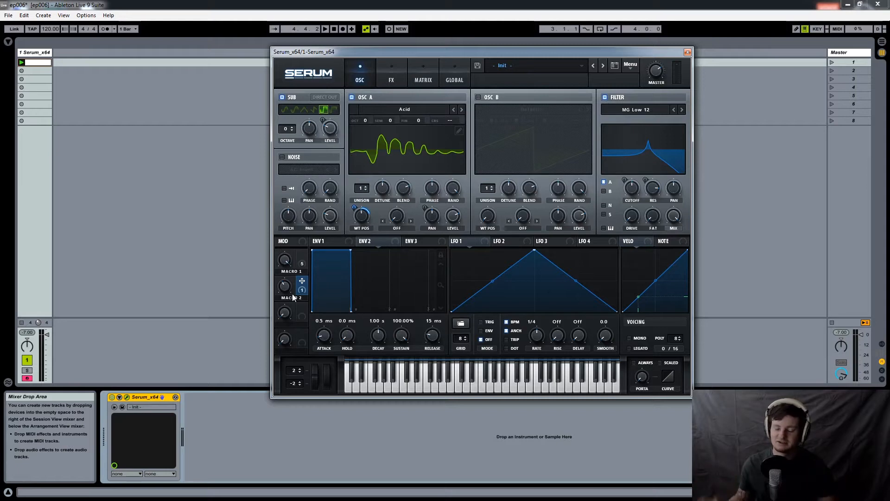
mouse_move(302, 258)
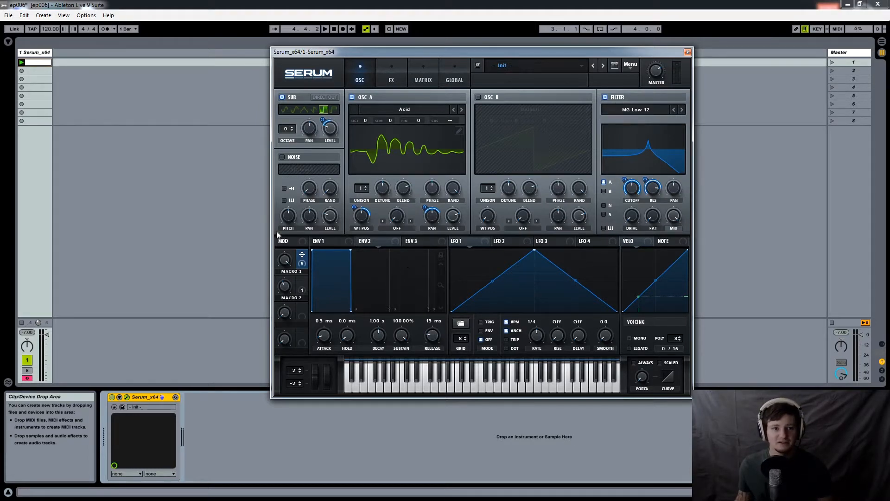
- Switch to the Arrangement View, hide the browser, move Serum's window below the track and bring up Osc B's Phase as automation parameter
key("Tab")
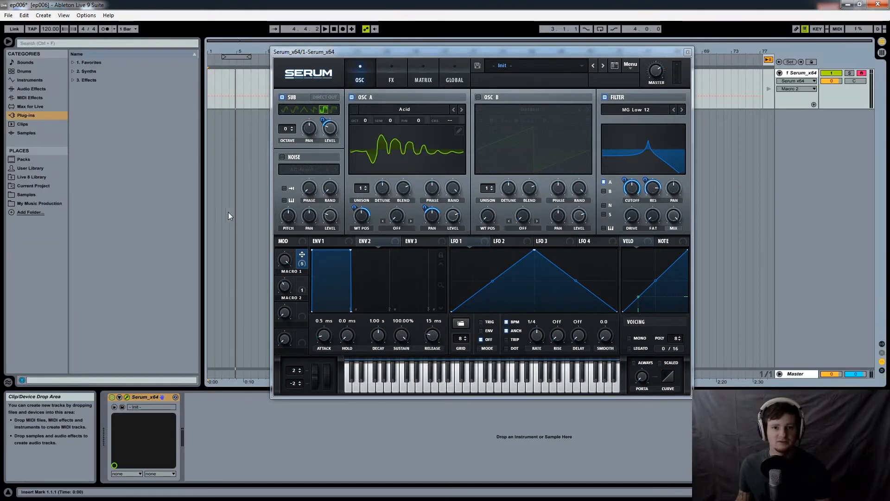
left_click(8, 41)
left_click_drag(440, 52, 443, 124)
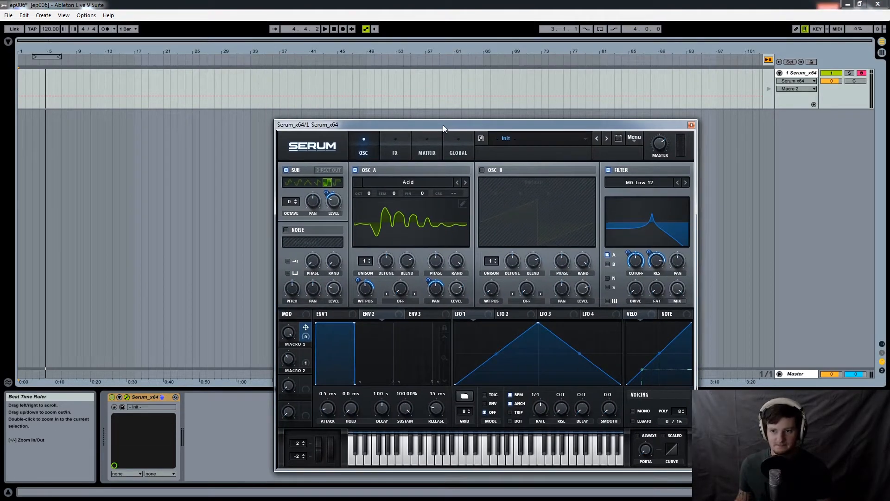
left_click(563, 261)
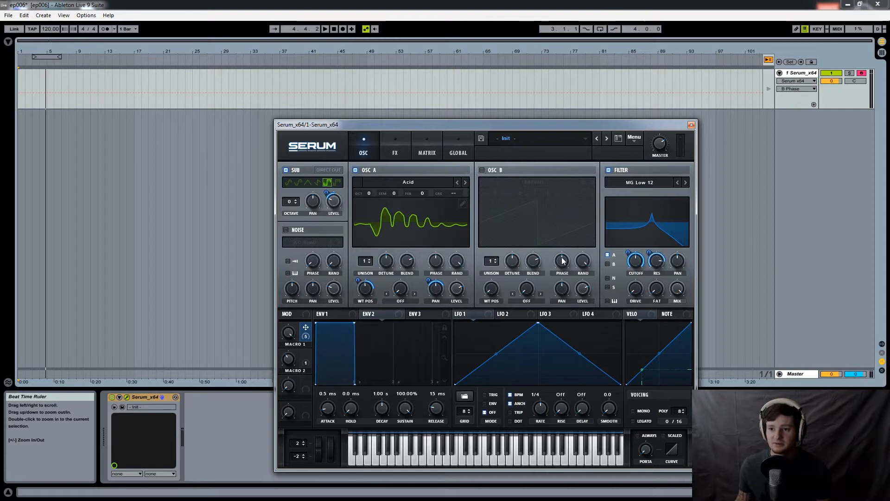
- Examine the device and parameter choices offered for automation on the Serum track
left_click(814, 81)
left_click(813, 81)
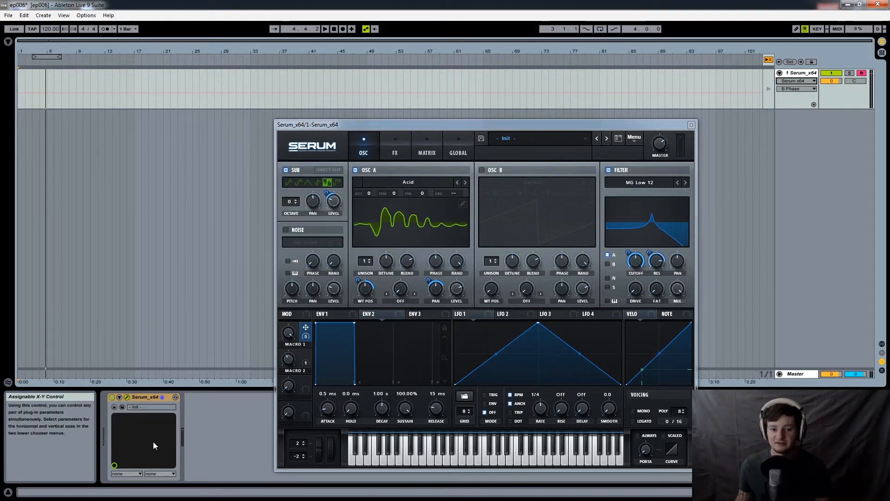
left_click(813, 82)
left_click(813, 82)
left_click(813, 90)
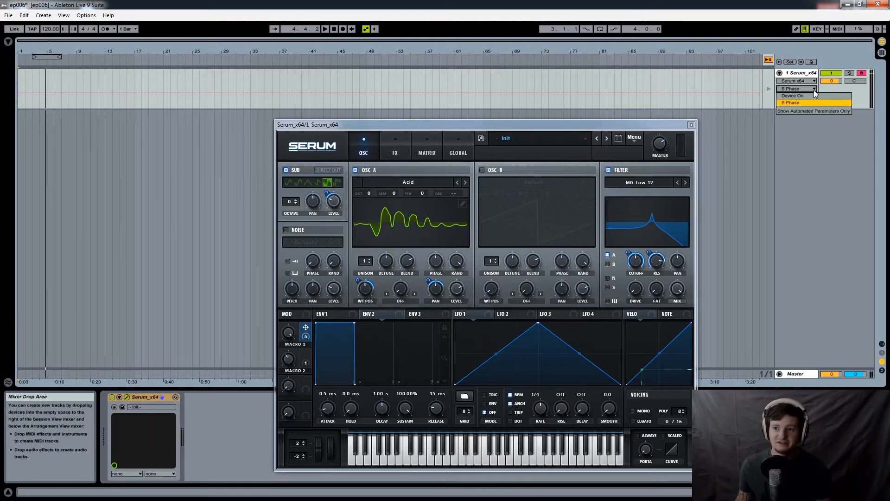
- Touch Osc B's Rand, Level and Pan knobs and the filter cutoff to check which parameter the track's automation lane shows
left_click(586, 268)
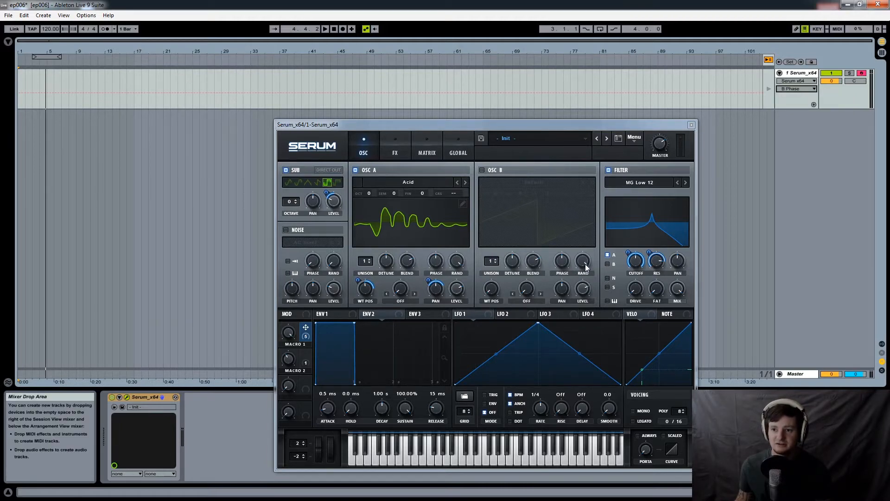
left_click(586, 268)
left_click(586, 293)
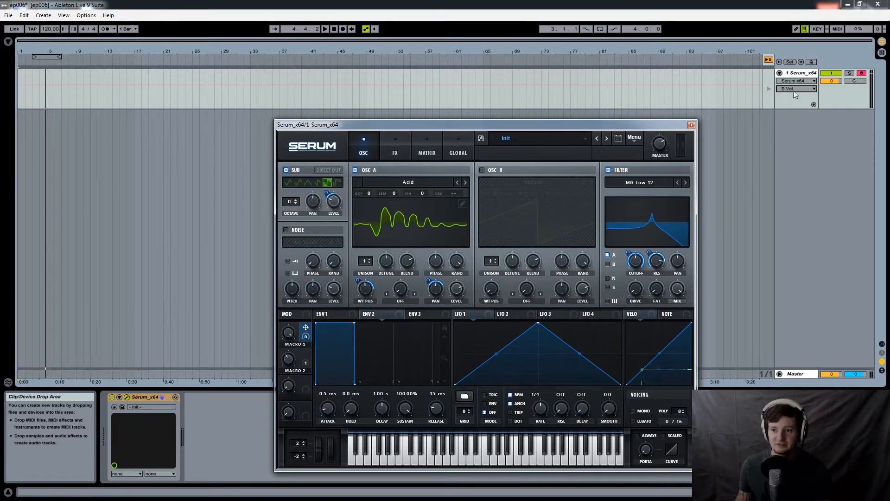
left_click(568, 290)
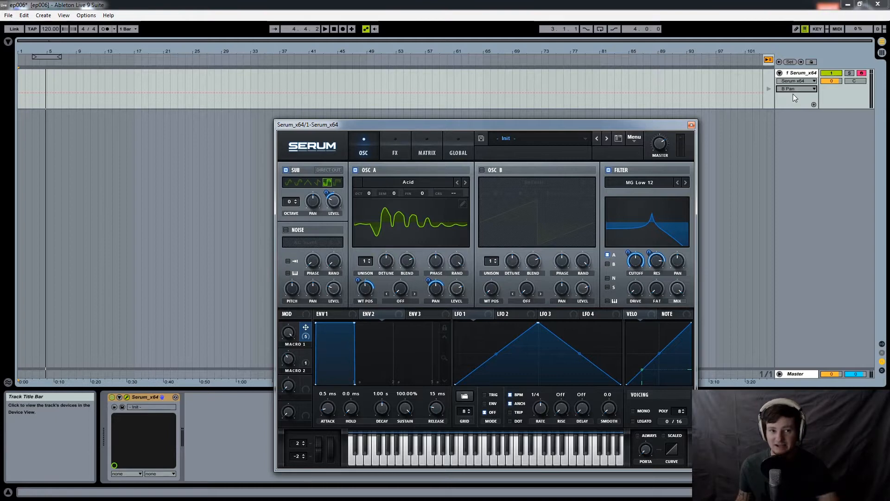
double_click(635, 262)
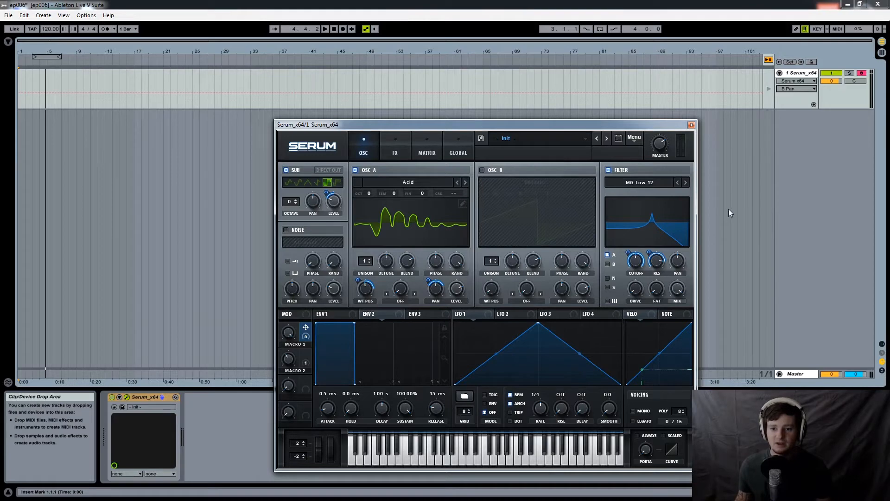
- Bring up Osc B's level automation, draw a dip, rise and drop to zero over about bars 8 to 24, and select about bars 6 to 14
left_click(586, 289)
double_click(586, 288)
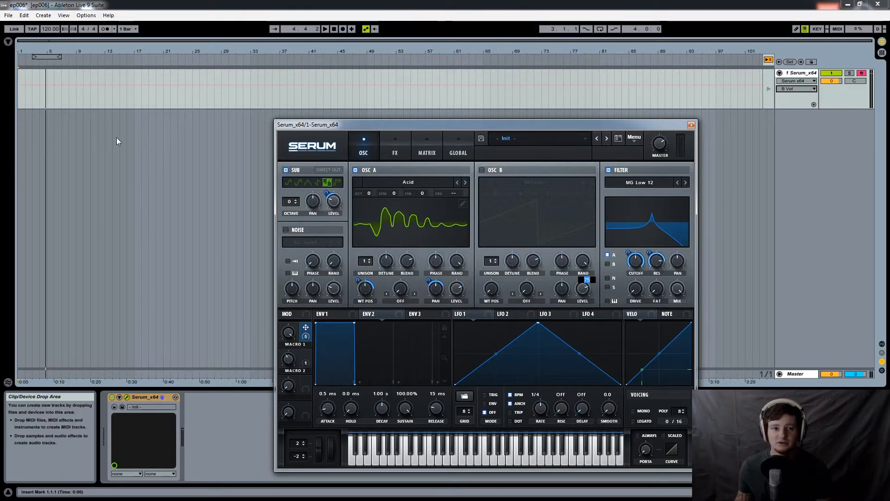
left_click(68, 86)
left_click(68, 86)
left_click_drag(90, 85, 183, 107)
left_click(170, 87)
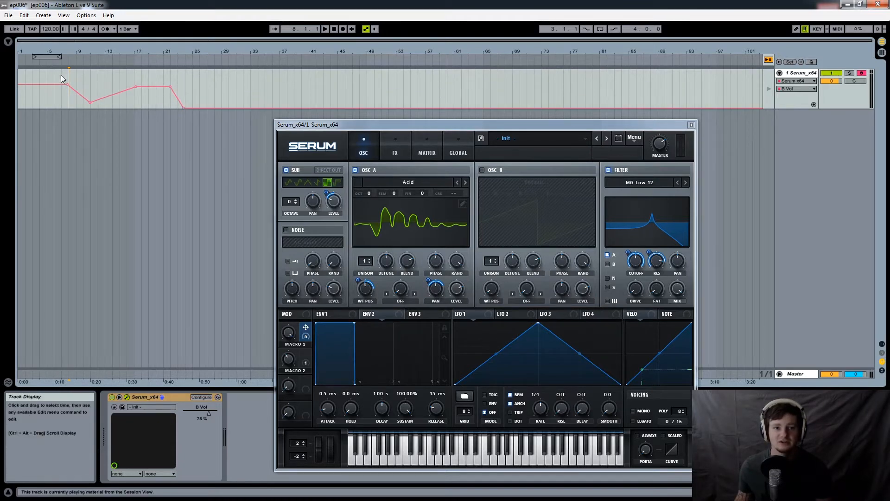
left_click_drag(101, 79, 112, 80)
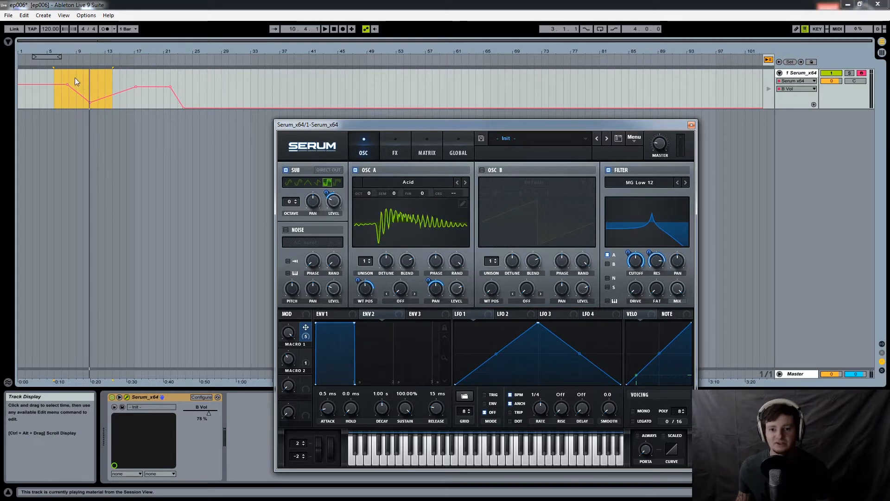
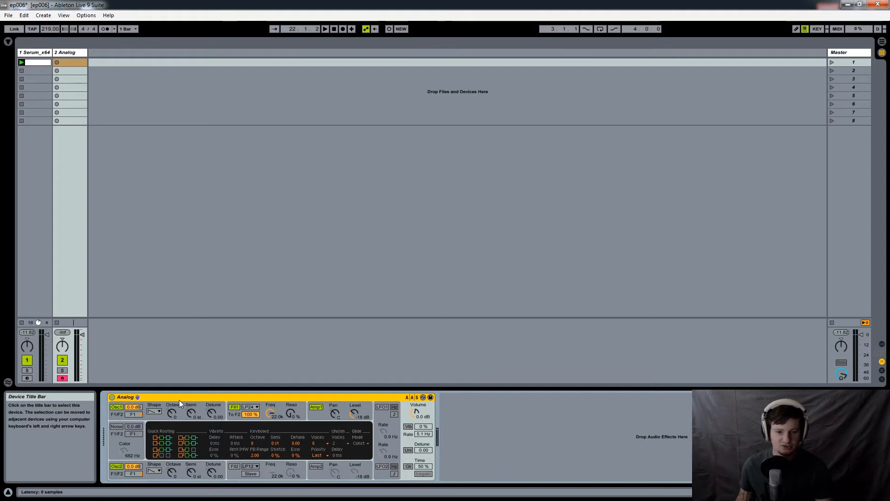
- Group the Analog device into an Instrument Rack, highlight the Instrument Rack entry in the browser, and show the rack's macro controls
key("ctrl+g")
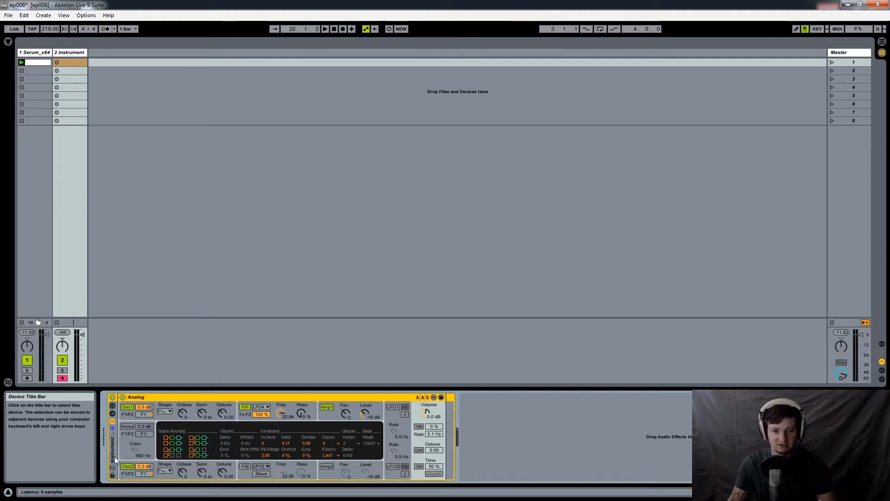
left_click(8, 42)
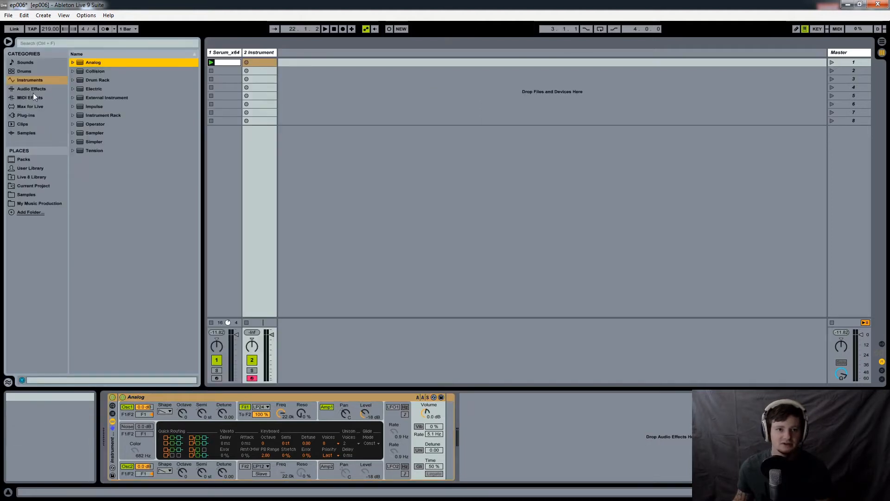
left_click(112, 115)
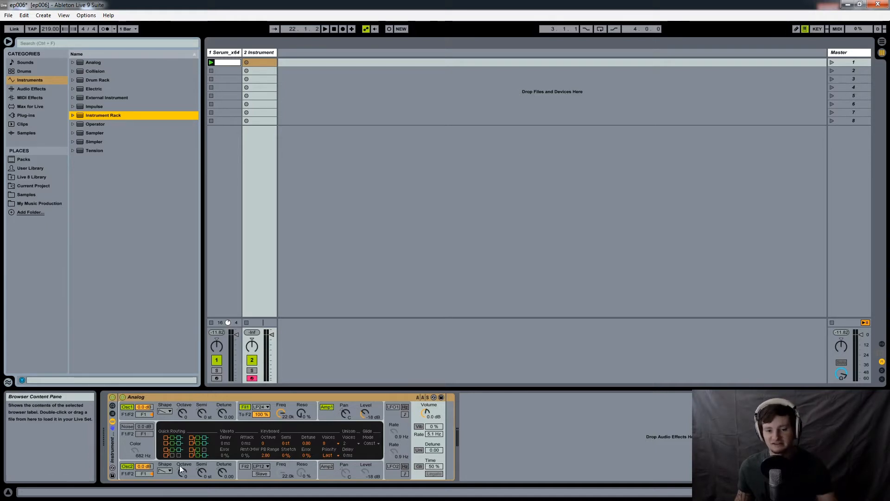
left_click(10, 46)
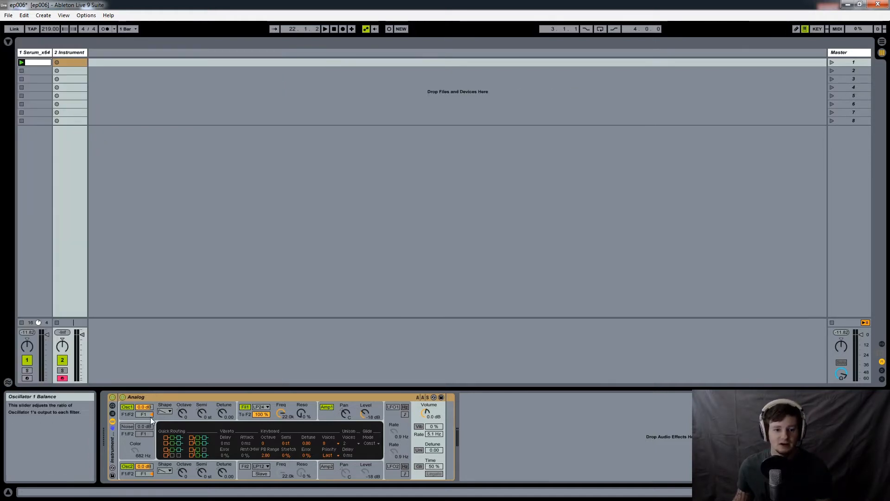
left_click(112, 407)
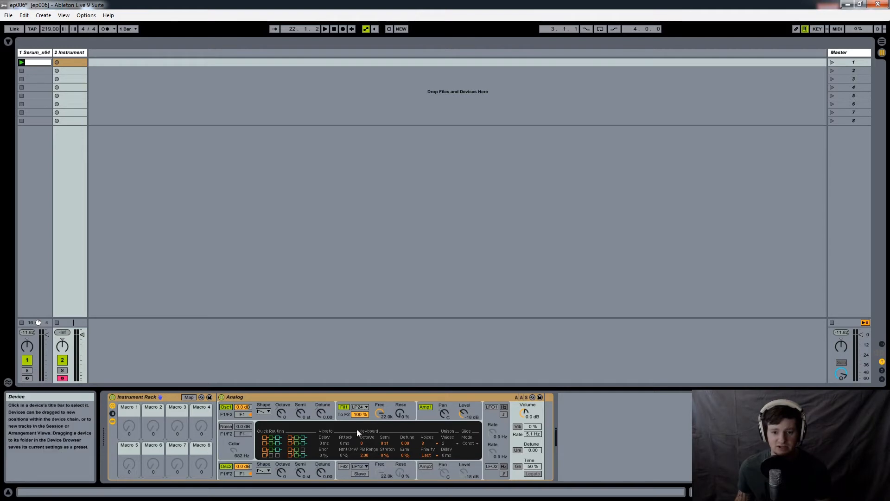
- Map Analog's filter 1 frequency, filter 1 resonance and oscillator 1 semitone knobs all to Macro 1
right_click(381, 413)
left_click(408, 358)
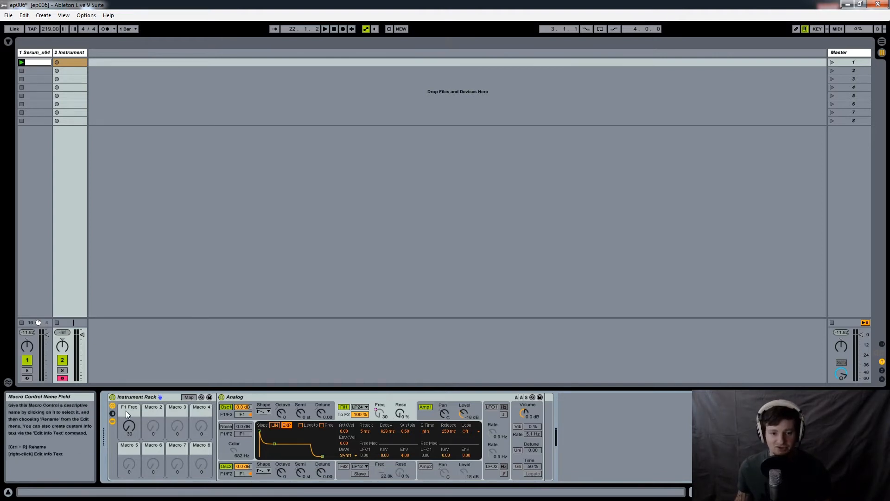
right_click(399, 412)
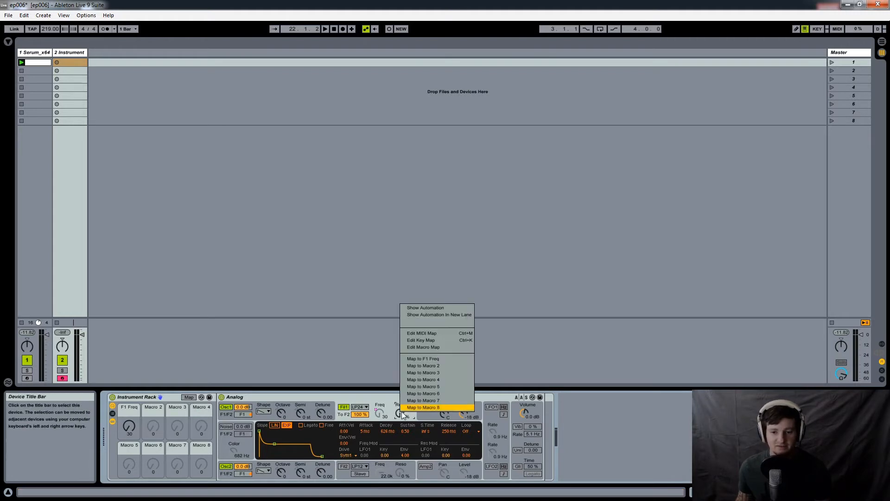
left_click(429, 359)
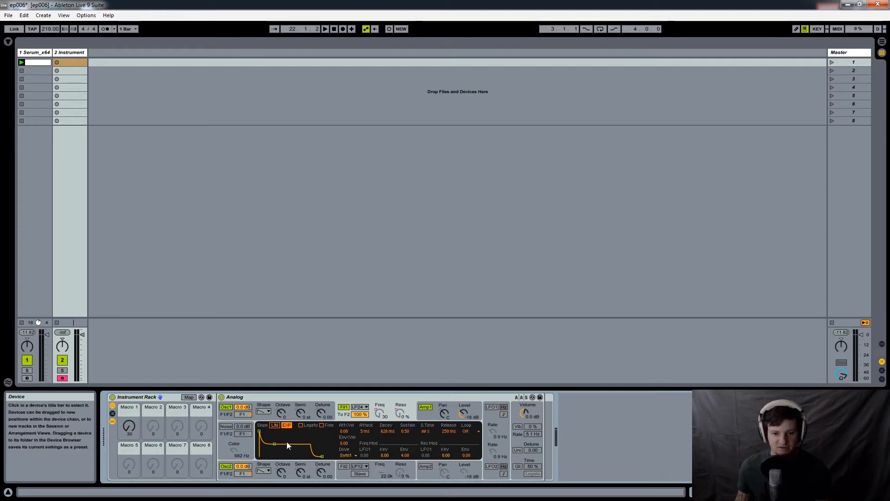
right_click(300, 415)
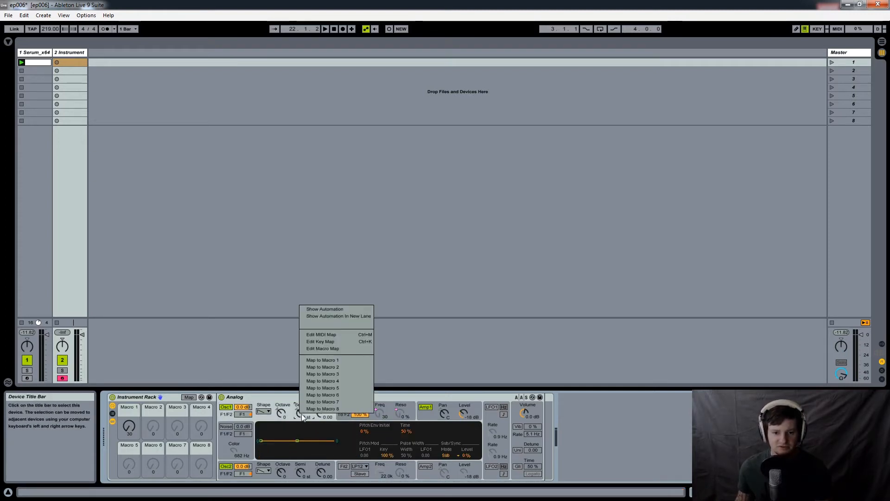
left_click(334, 361)
- Turn Macro 1 up to 99 to move the mapped frequency, resonance and semitone controls together
left_click_drag(129, 426, 129, 395)
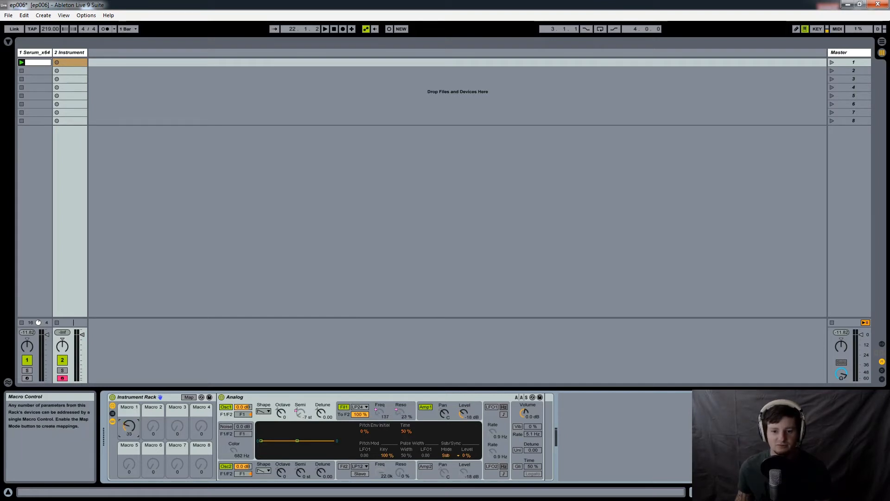
left_click_drag(128, 397, 129, 390)
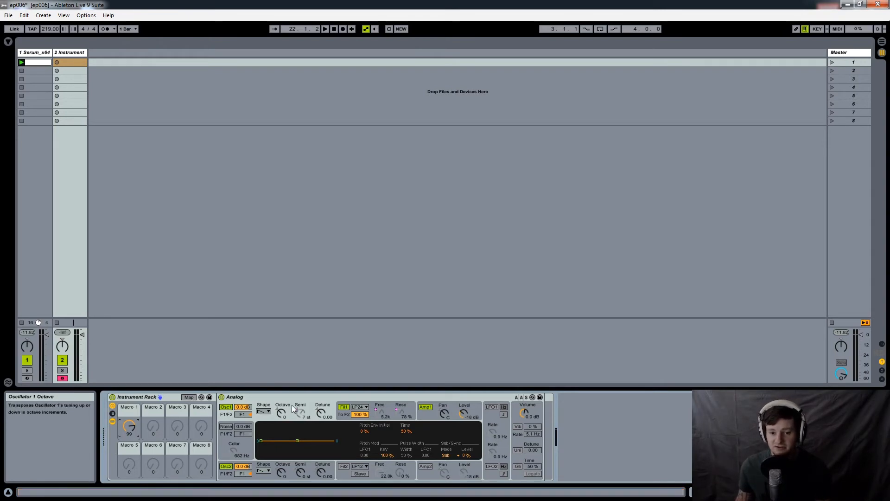
left_click(299, 412)
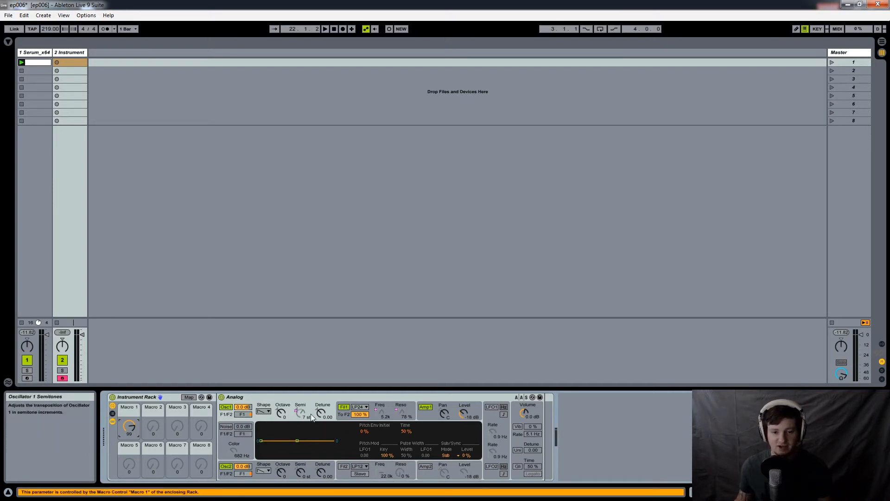
- In the rack's macro mappings, invert the F1 Resonance range to 100–0 % and limit OSC1 Semi to -2 to 2 st
left_click(188, 397)
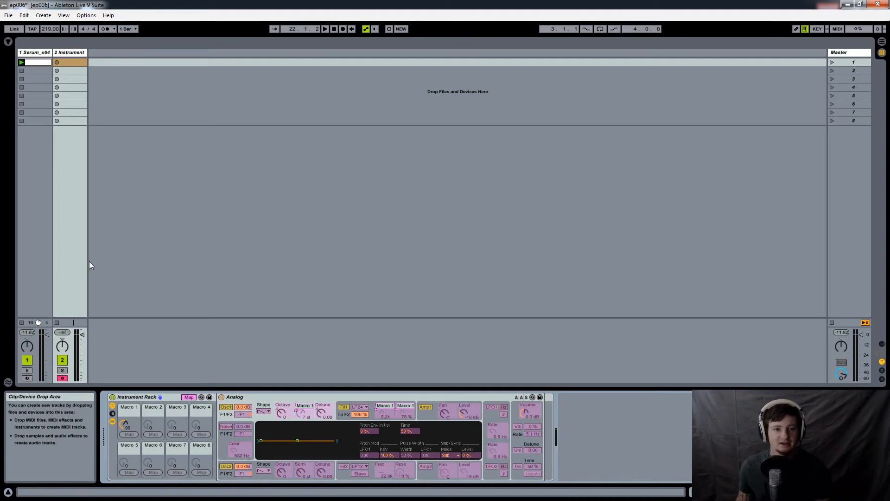
left_click(8, 41)
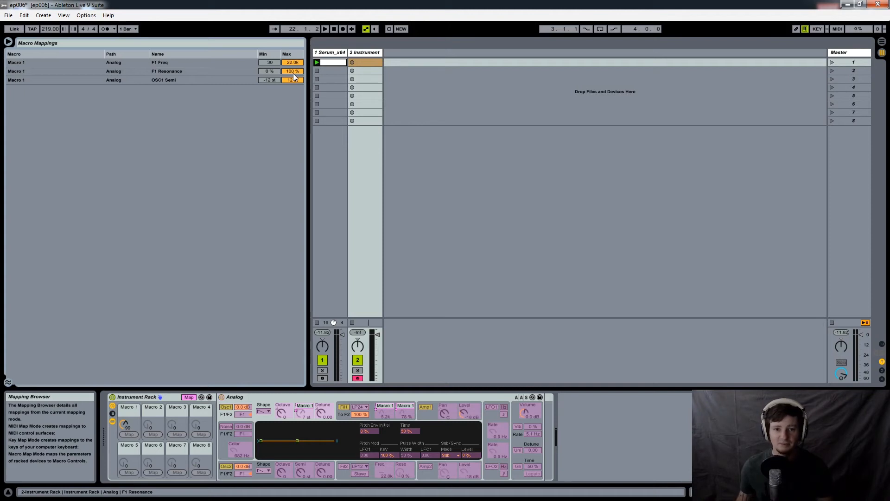
left_click_drag(266, 71, 266, 23)
left_click_drag(292, 71, 293, 121)
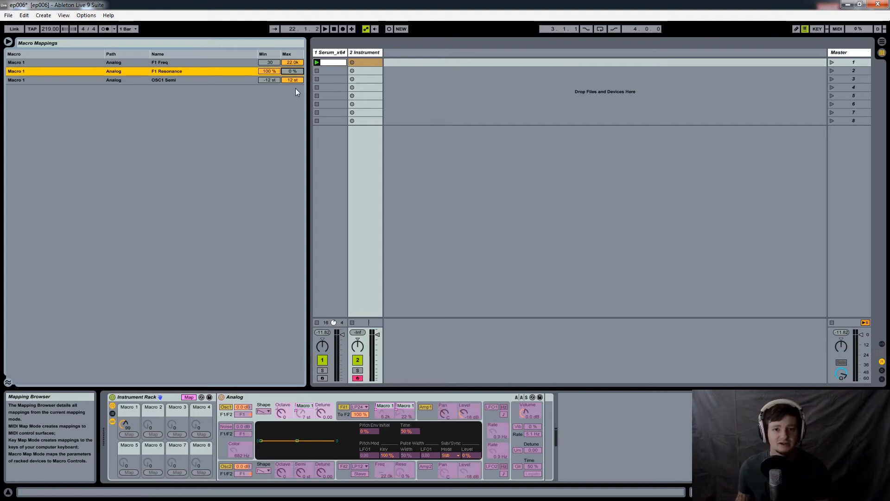
left_click_drag(274, 79, 275, 72)
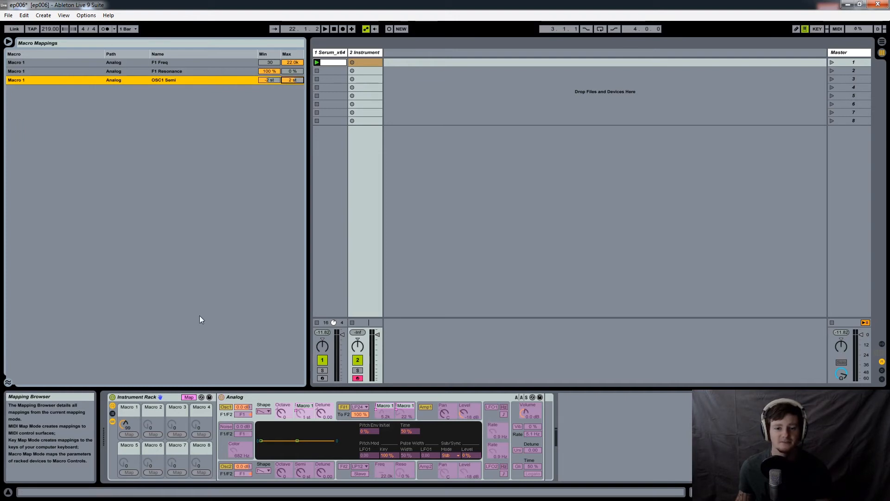
- Sweep Macro 1 up to 127, leave macro mapping mode, and turn the macro back down to 59
left_click_drag(127, 421, 127, 398)
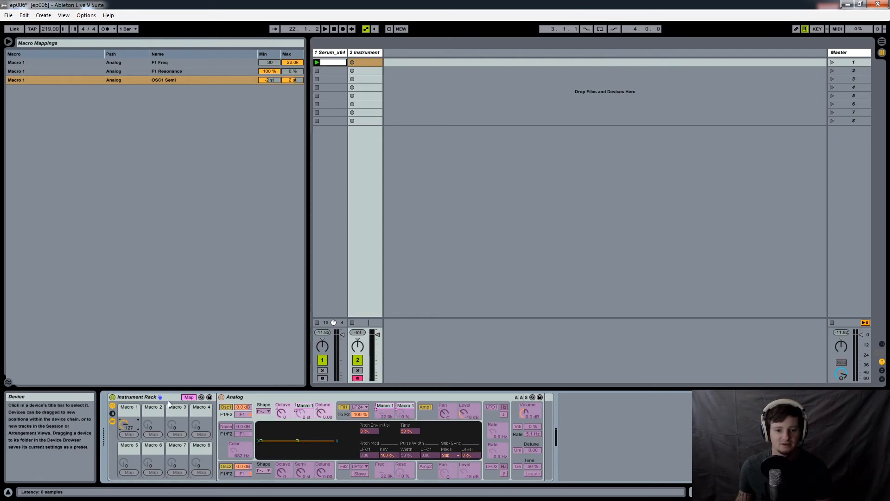
left_click(188, 397)
left_click(129, 425)
left_click_drag(129, 425, 129, 445)
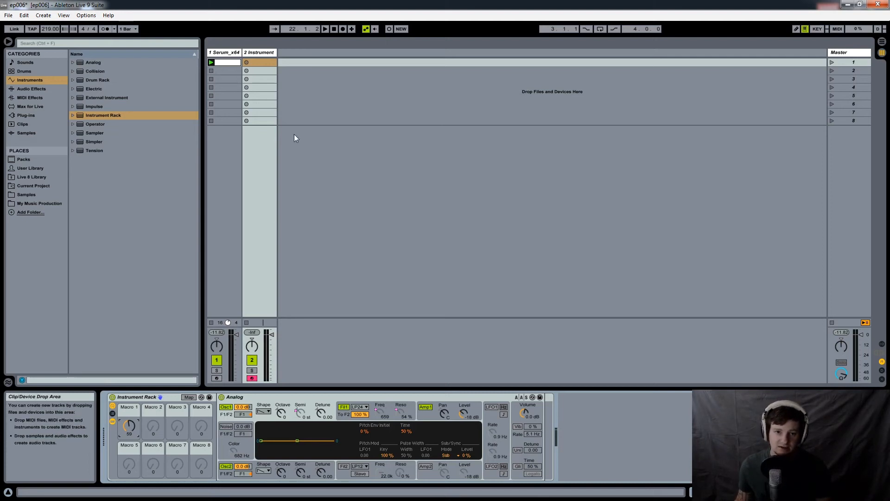
- In the Arrangement View, draw Macro 1 automation on the Instrument track dipping from about bar 15 to near zero at bar 23 and rising by bar 28
key("Tab")
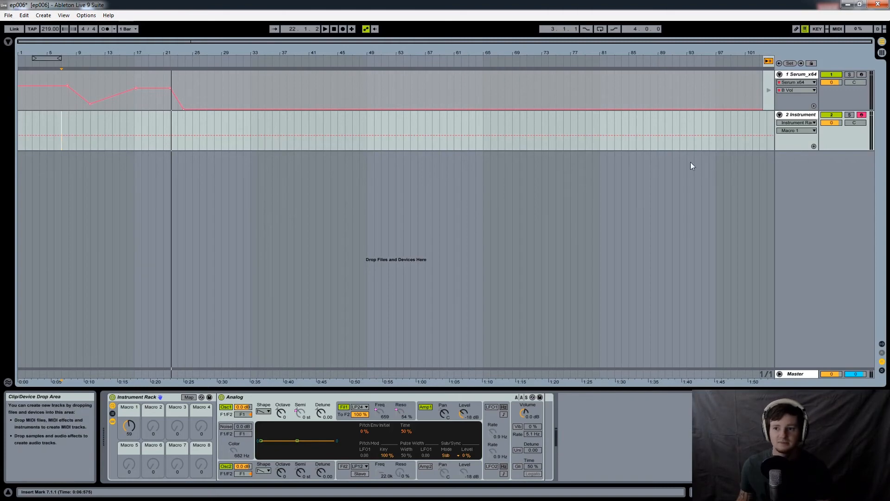
left_click(809, 142)
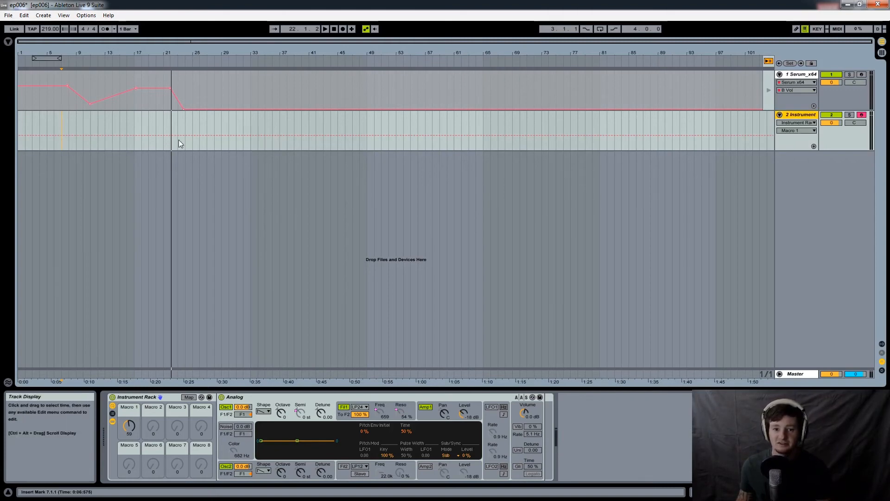
left_click(125, 135)
mouse_move(149, 138)
left_mouse_down()
mouse_move(162, 150)
mouse_move(188, 138)
mouse_move(188, 121)
mouse_move(186, 150)
mouse_move(213, 133)
mouse_move(216, 121)
left_mouse_up()
left_click(214, 150)
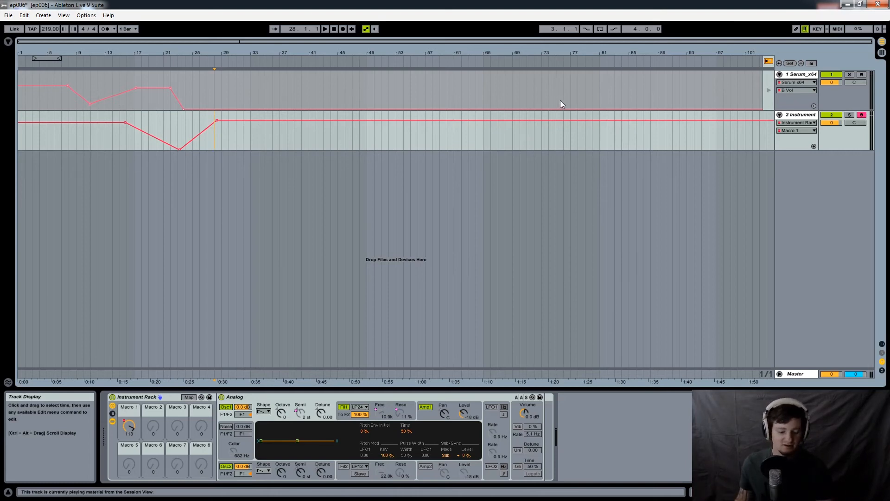
- Open Serum's window from its track in the Session View, view it over the Arrangement's automation lanes, and close it
key("Tab")
left_click(227, 53)
left_click(126, 397)
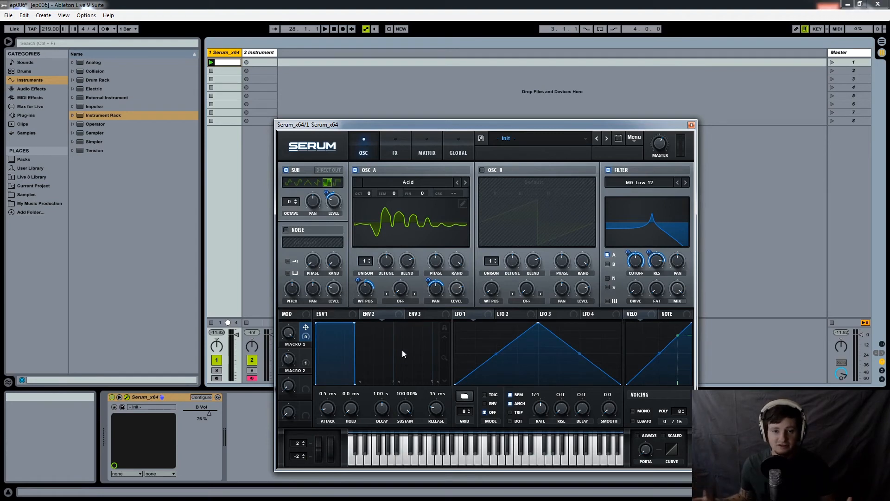
key("Tab")
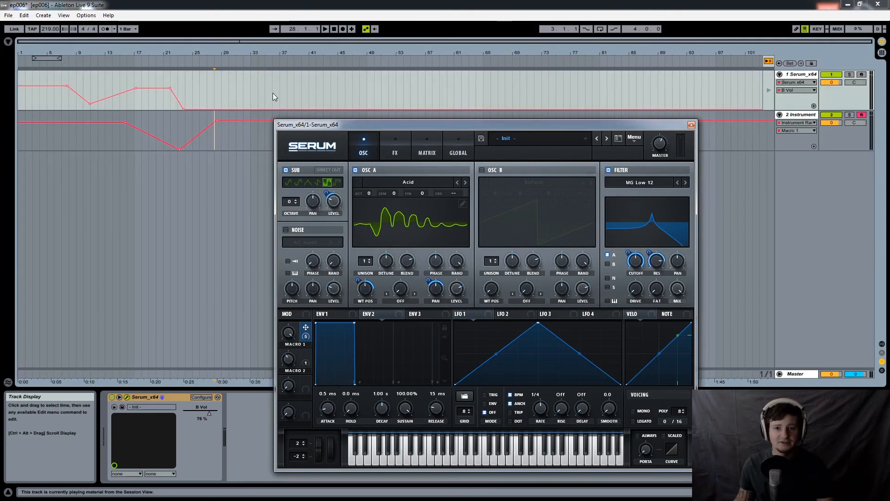
left_click(691, 125)
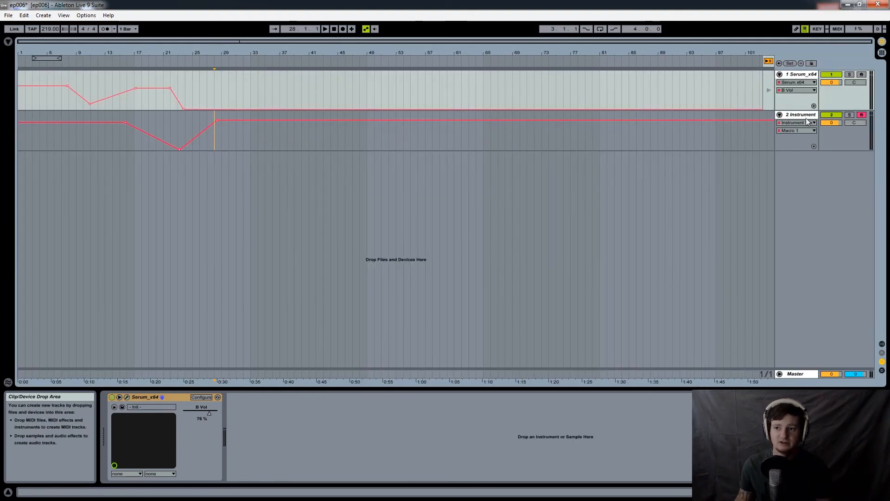